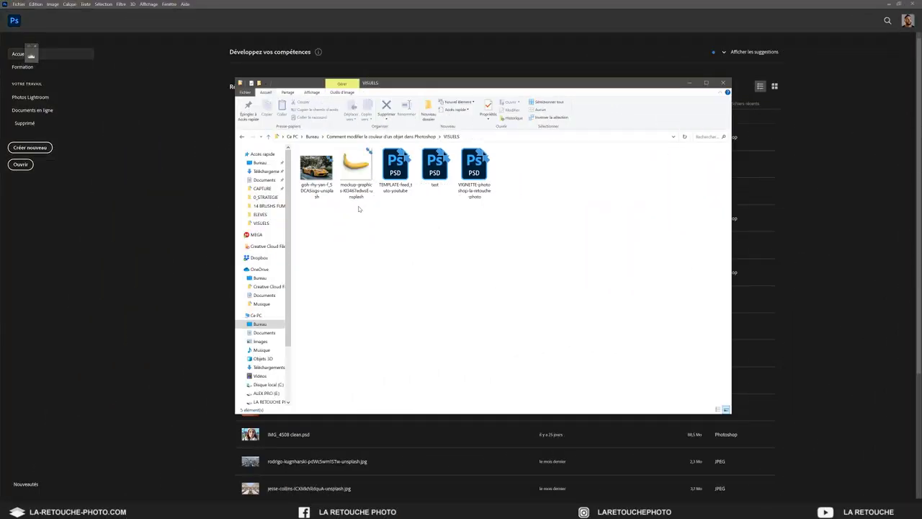
Step: Open the orange sports car JPG in Photoshop by dragging it in from File Explorer
drag(323, 188, 165, 257)
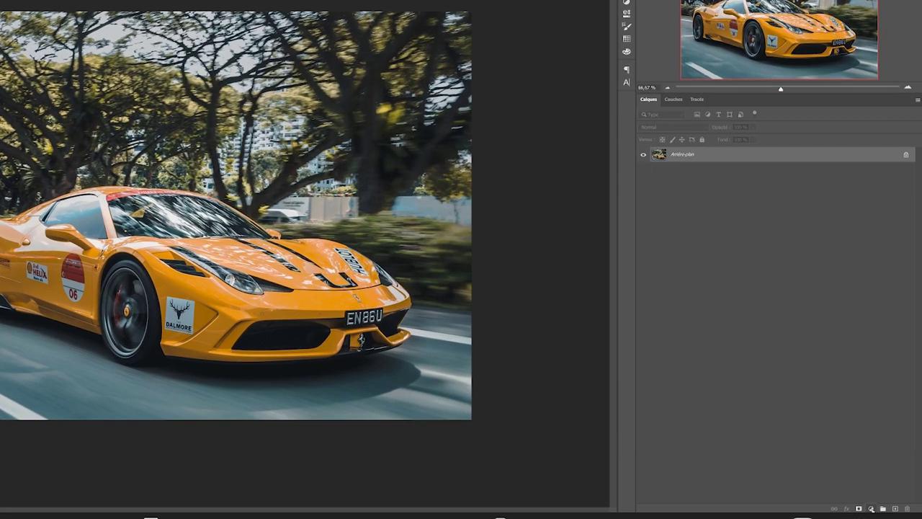
Step: Add a cyan 00ccff solid-colour fill layer, Fond 1, hide it, and select Arrière-plan
click(880, 500)
click(823, 336)
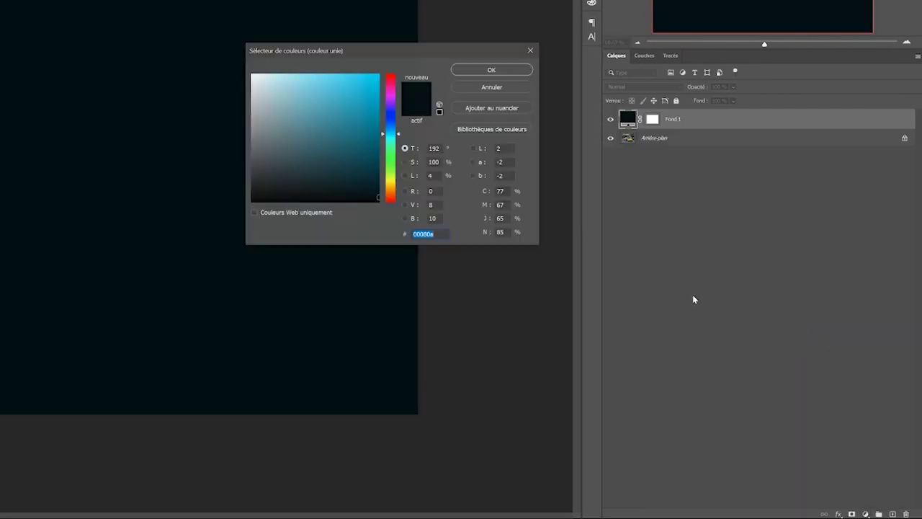
text(00ccff)
click(669, 148)
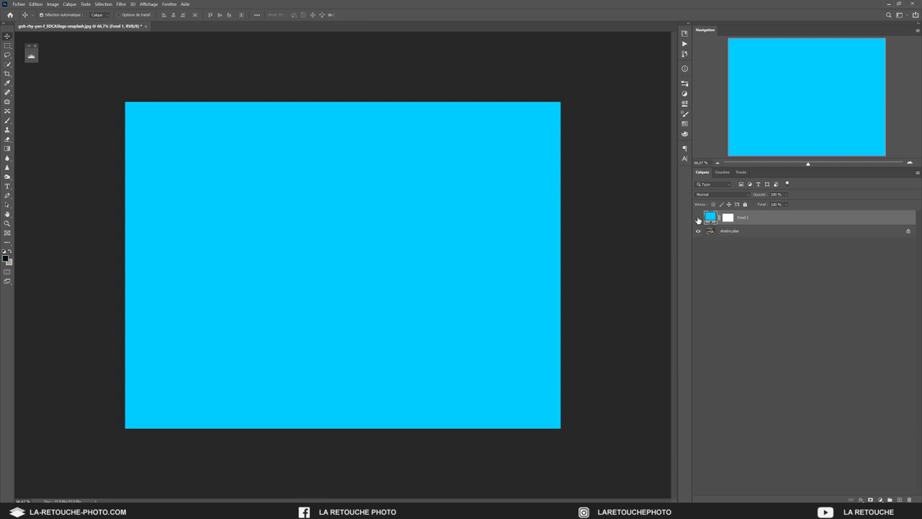
click(697, 220)
click(730, 232)
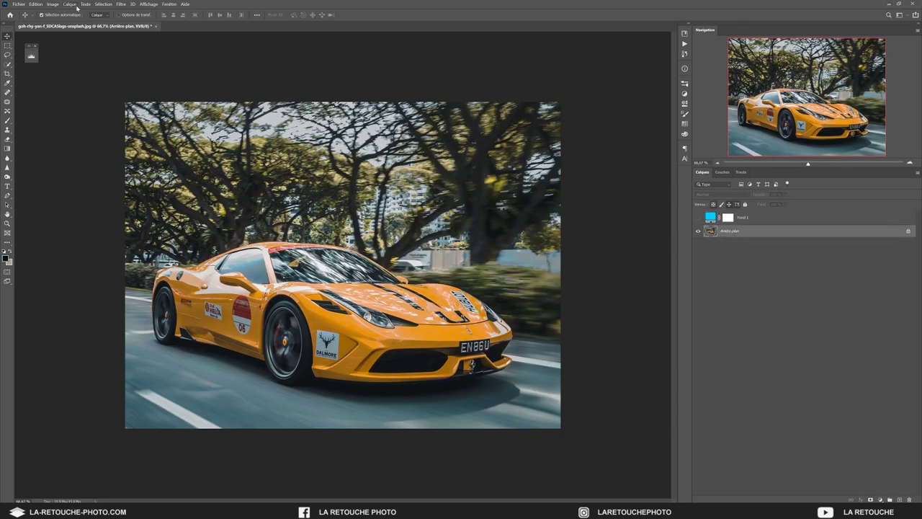
click(101, 4)
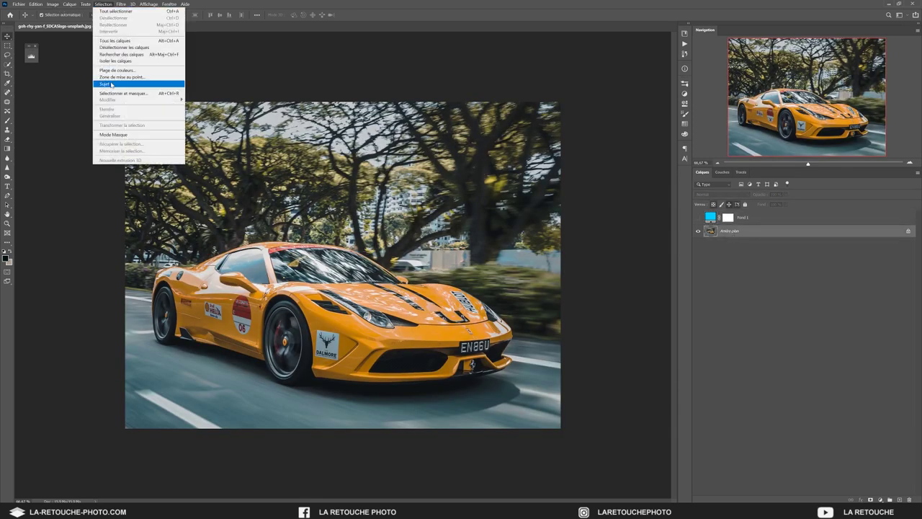
Step: Select the car with Sélection > Sujet and replace Fond 1's mask with a car-shaped mask
click(112, 84)
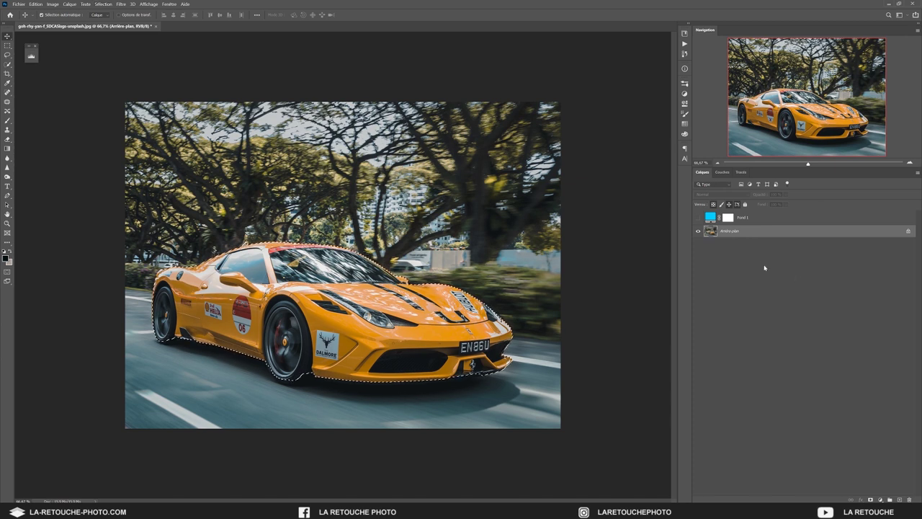
click(698, 218)
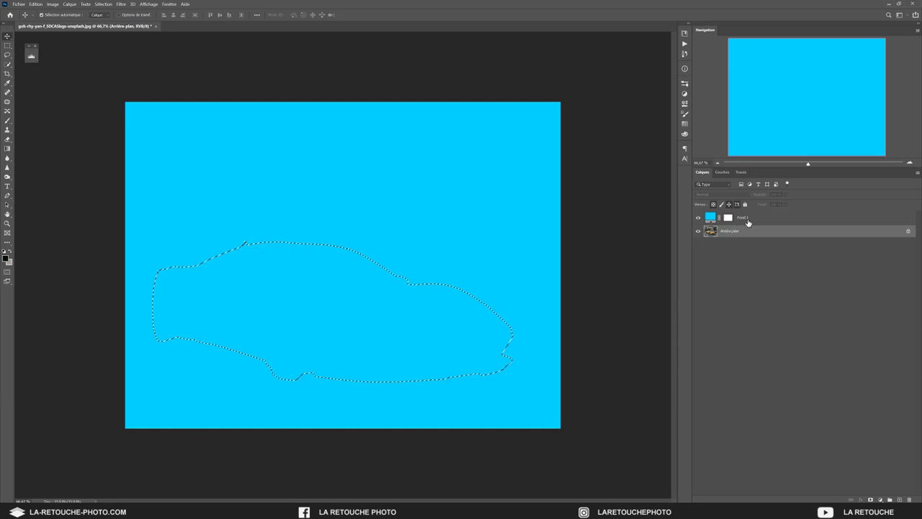
click(729, 224)
right_click(728, 219)
click(742, 233)
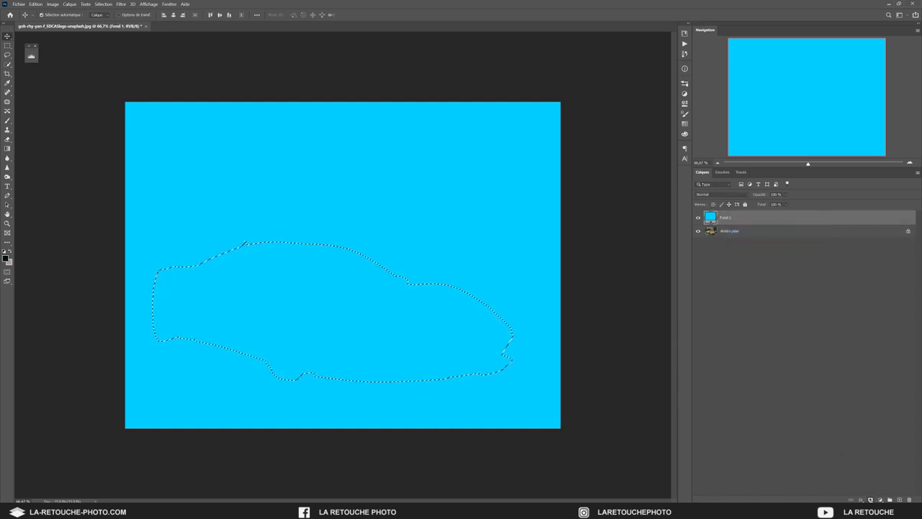
click(871, 500)
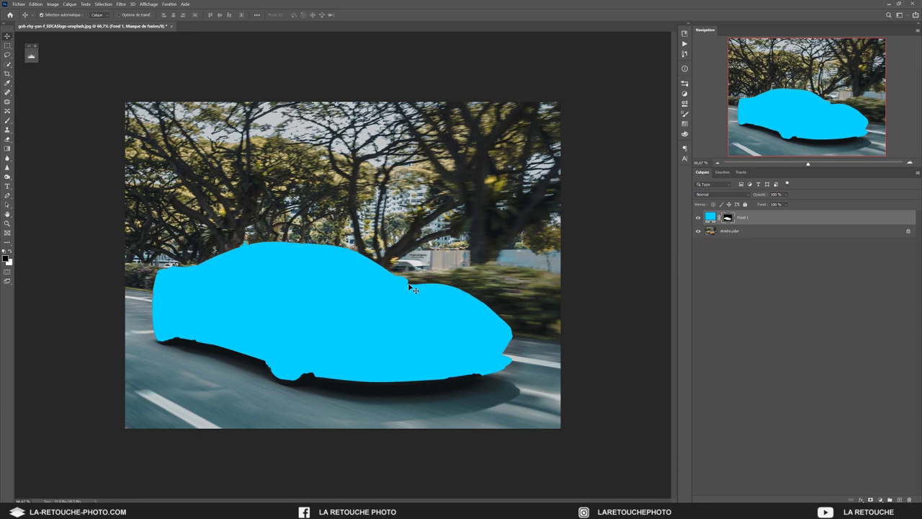
Step: Set Fond 1's blend mode to Couleur so the car is tinted cyan
click(727, 196)
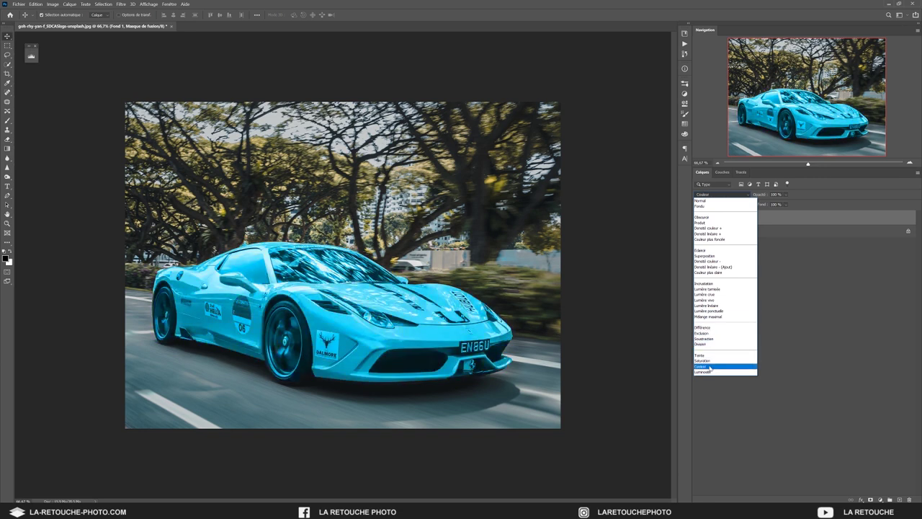
click(710, 368)
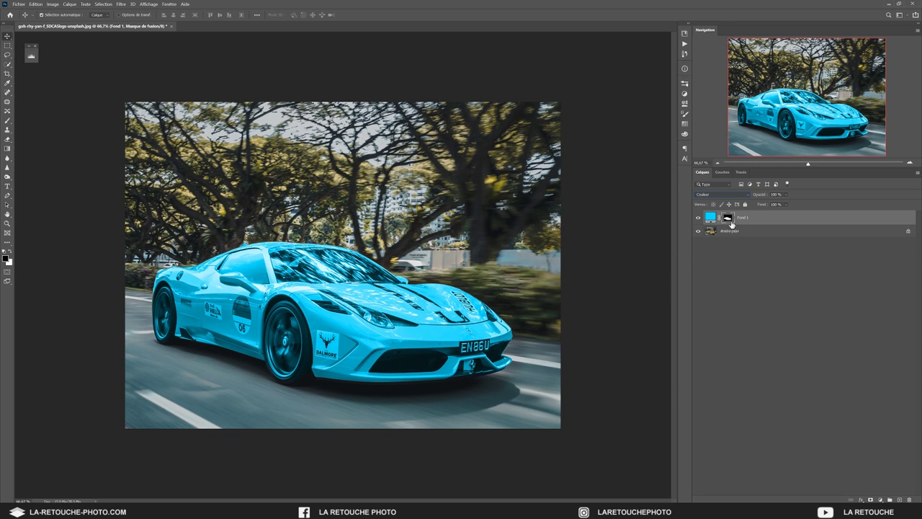
Step: Zoom in on the car, pick the Brush and resize it, then fit the photo to the window
drag(808, 164, 819, 164)
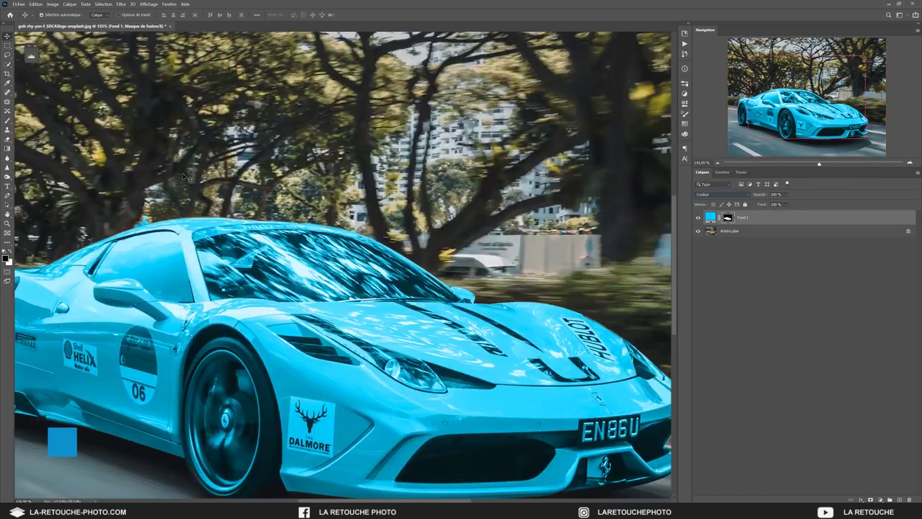
key(b)
drag(215, 333, 277, 276)
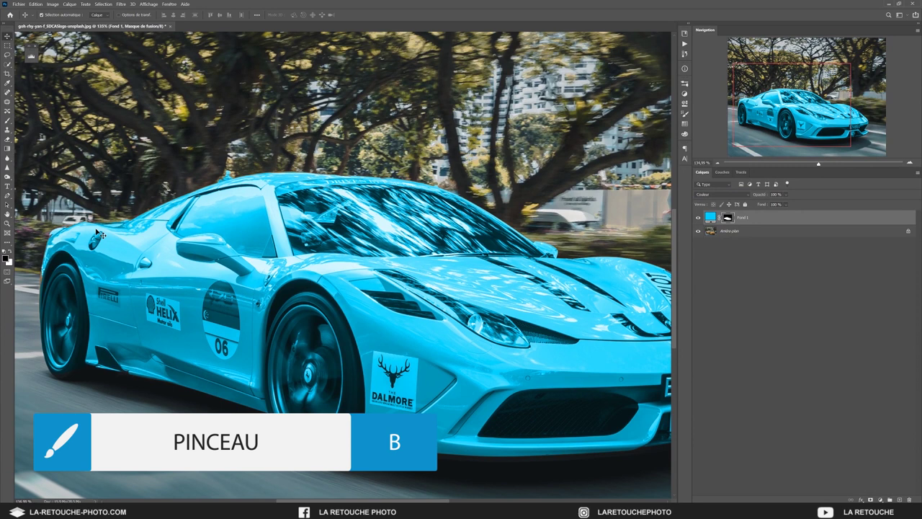
alt+right_click(251, 238)
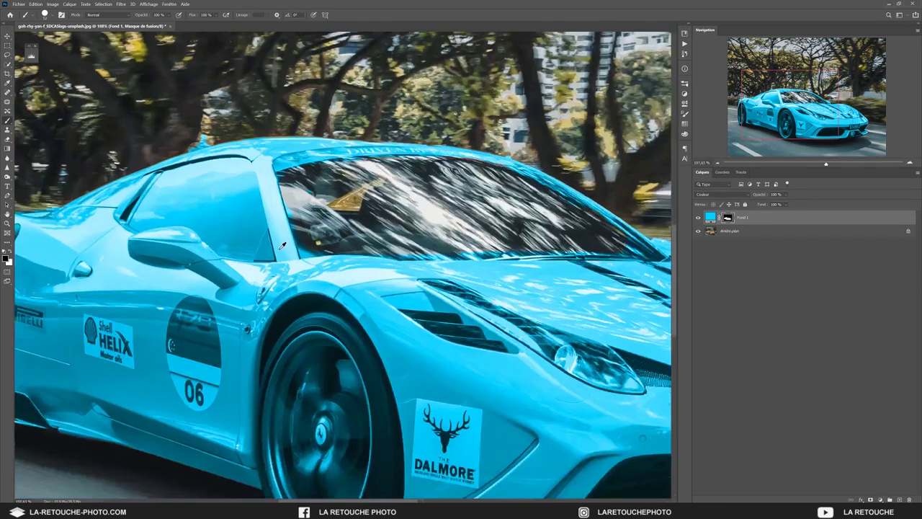
scroll(287, 245, up, 5)
alt+right_click(365, 248)
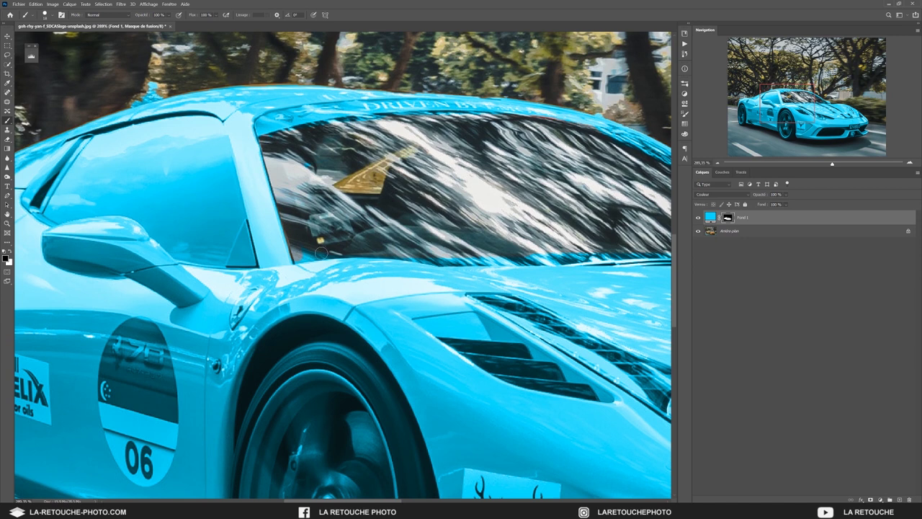
key(ctrl+0)
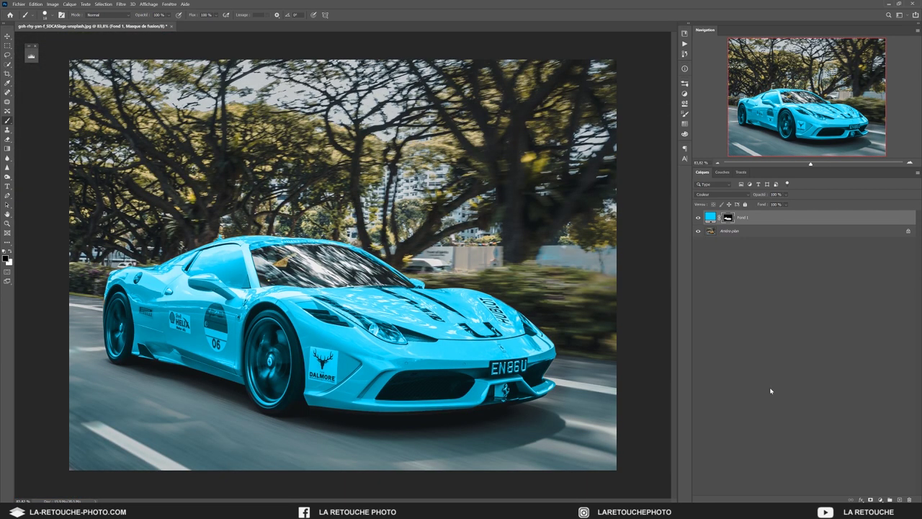
Step: Delete Fond 1 and add a Teinte/Saturation adjustment layer
key(Delete)
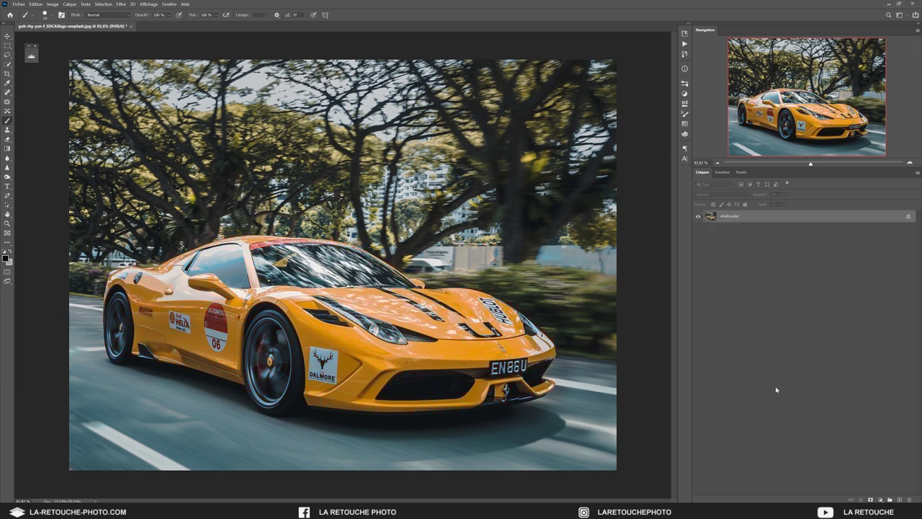
click(881, 498)
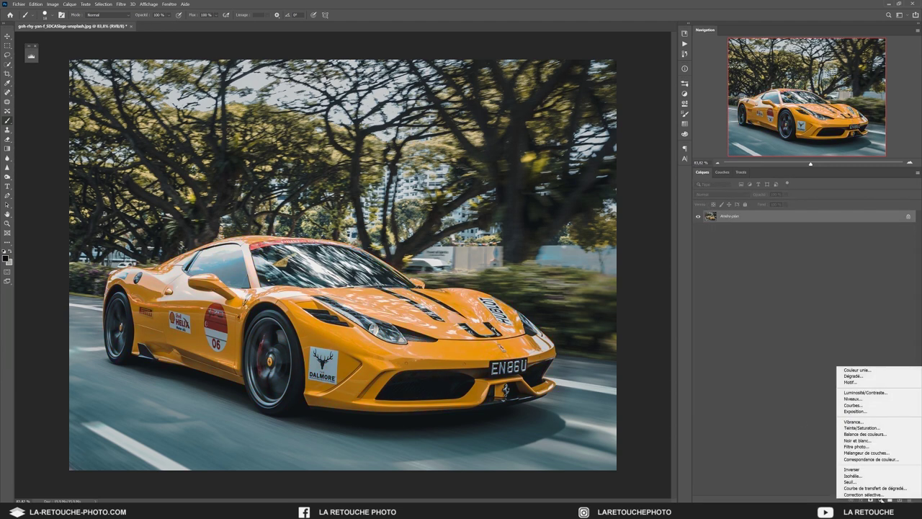
click(874, 428)
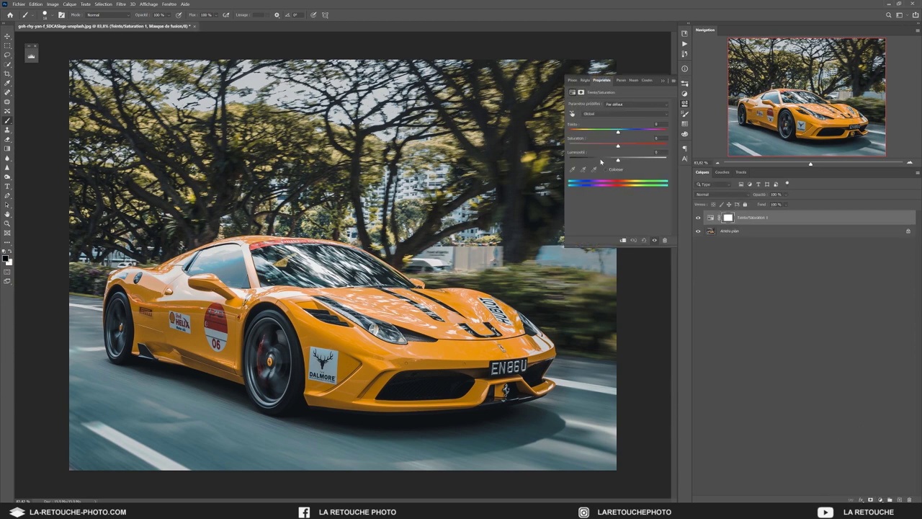
Step: Sweep the Teinte slider through cyan, yellow and purple, returning it to about 0
drag(617, 135, 664, 136)
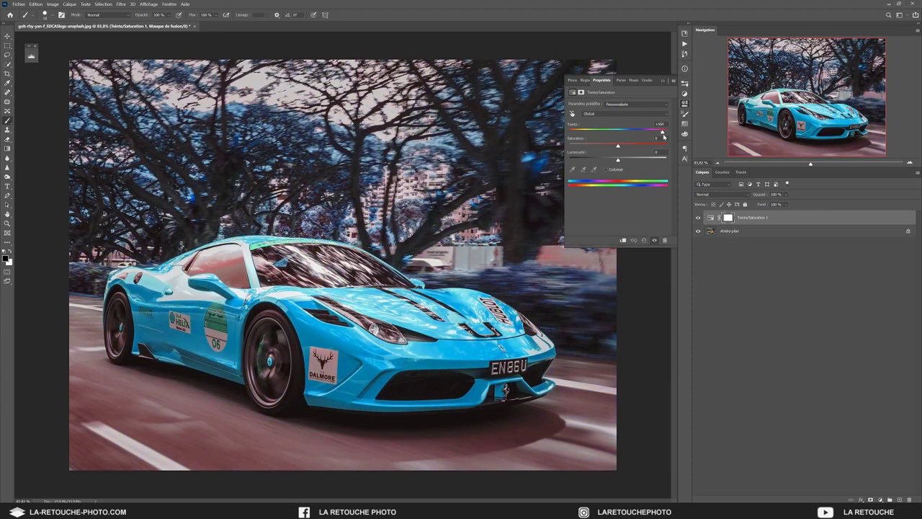
drag(664, 136, 574, 134)
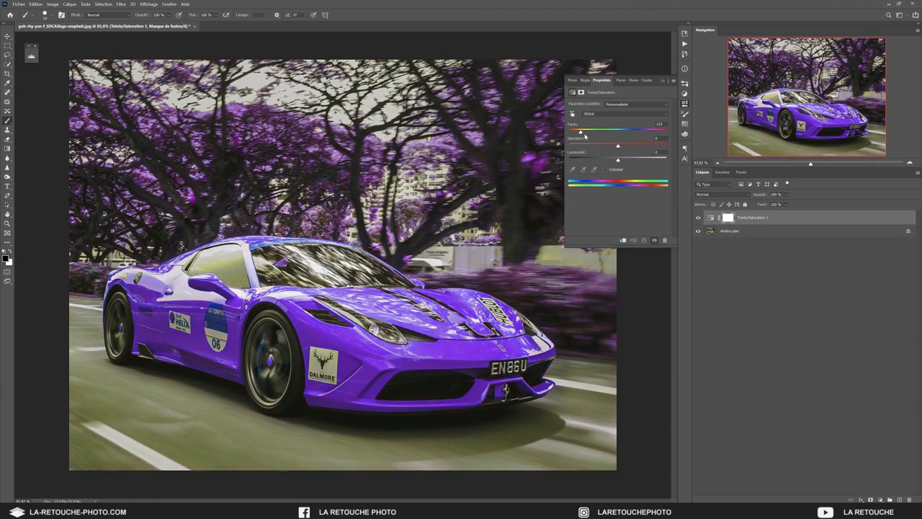
drag(574, 133, 618, 135)
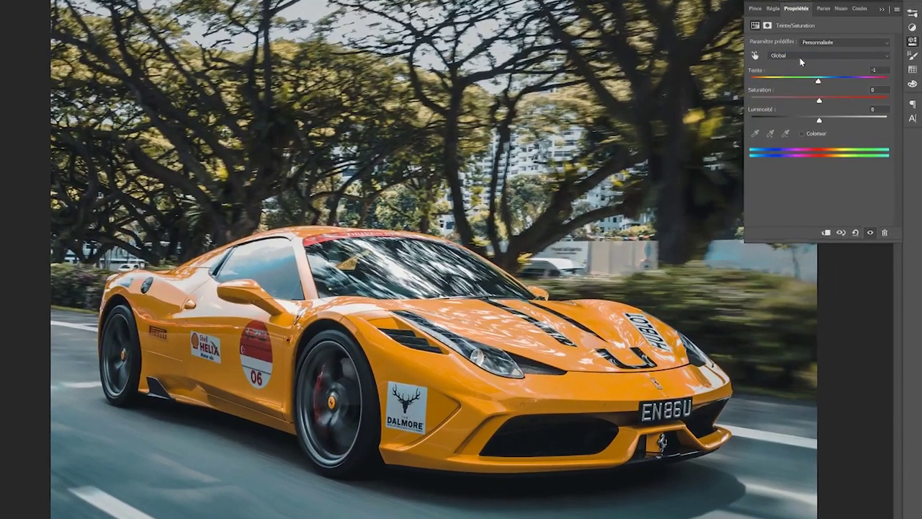
Step: Limit the Hue/Saturation adjustment to the Jaunes colour range
click(603, 113)
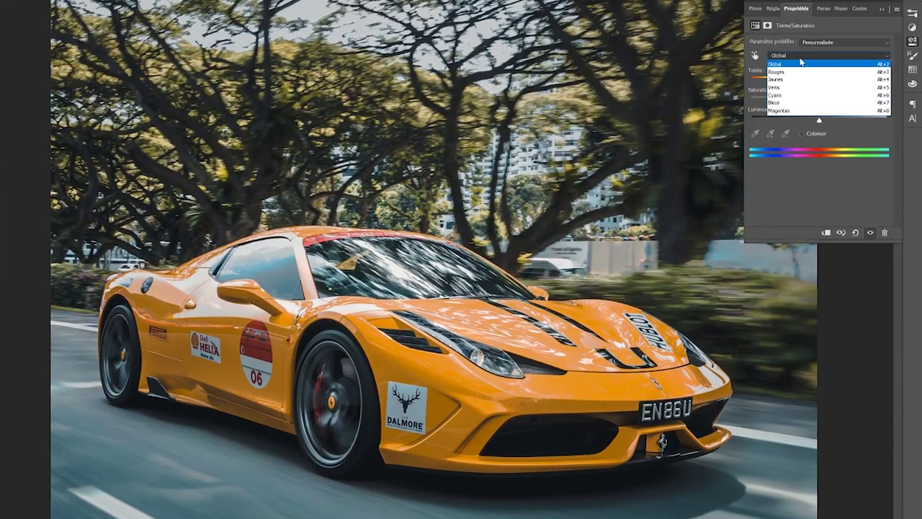
click(801, 65)
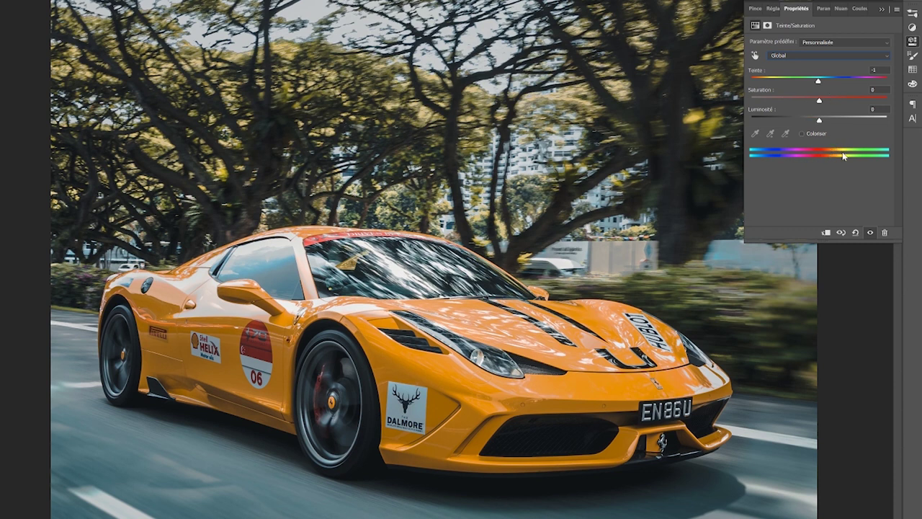
click(800, 55)
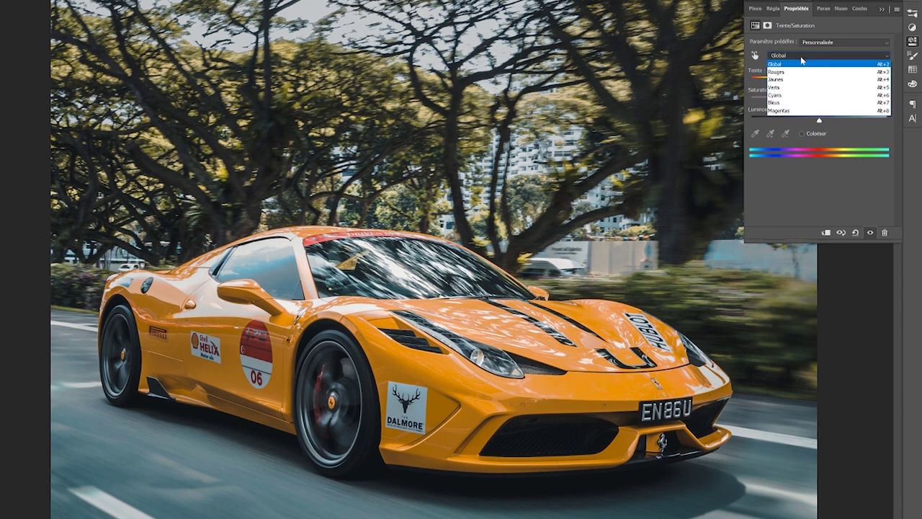
click(793, 80)
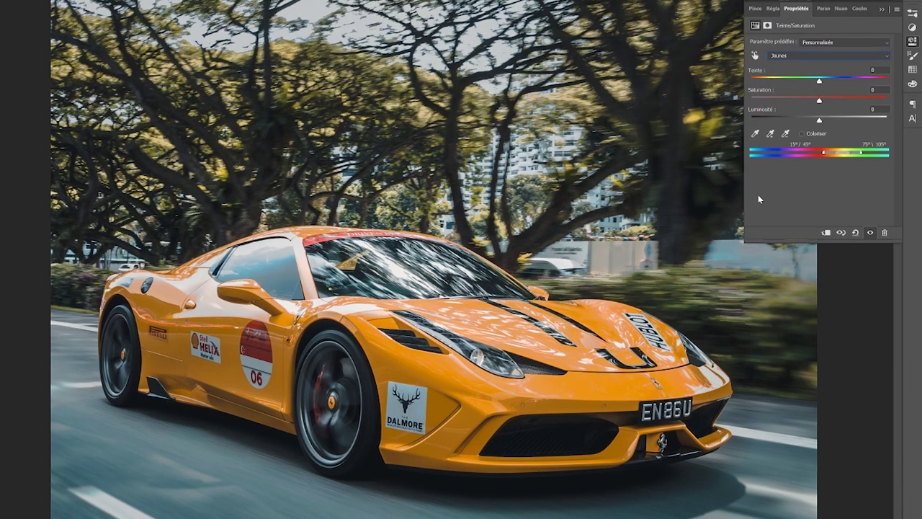
Step: Shift the yellows' hue toward red, trying -60, and test the saturation slider
mouse_move(819, 81)
mouse_down()
mouse_move(866, 81)
mouse_move(803, 100)
mouse_move(805, 112)
mouse_move(847, 112)
mouse_up()
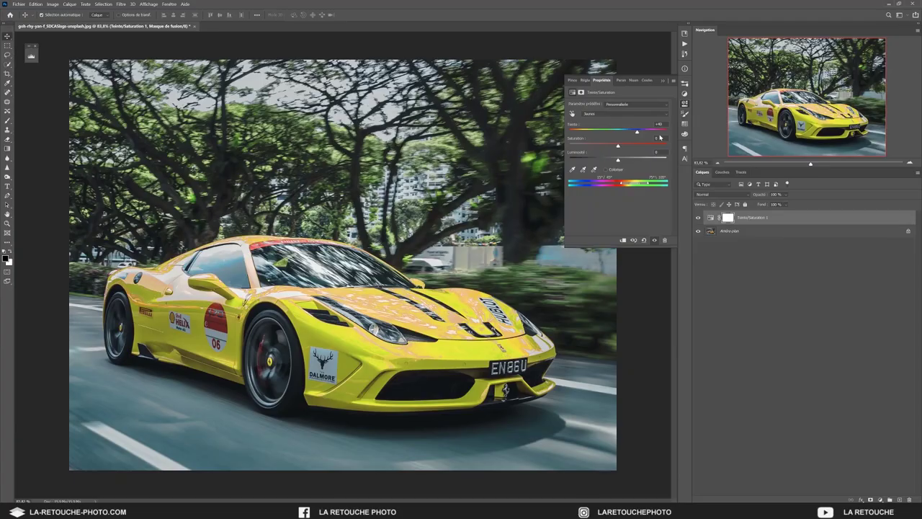
drag(635, 133, 602, 134)
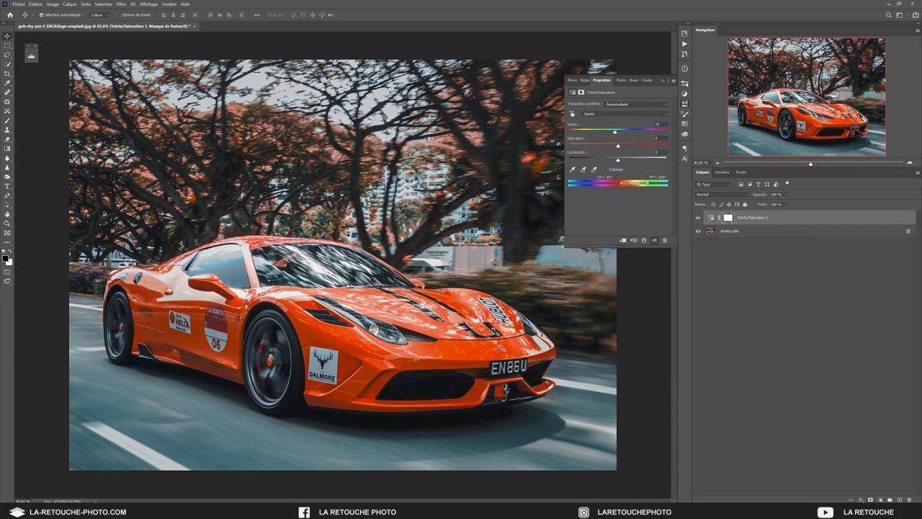
text(-60)
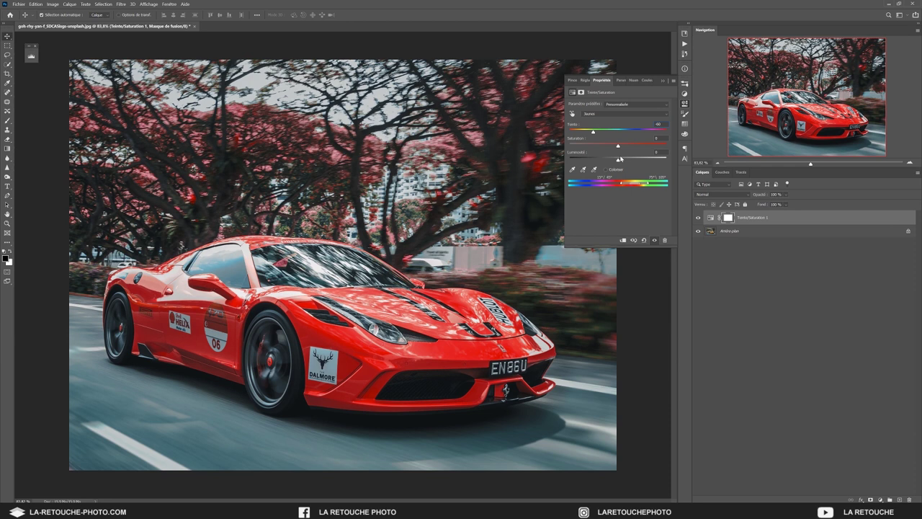
mouse_move(620, 145)
mouse_down()
mouse_move(670, 148)
mouse_move(619, 147)
mouse_move(613, 163)
mouse_up()
Step: Reset Luminosité to 0 and switch the adjustment to the Rouges range
text(0)
key(Return)
click(618, 117)
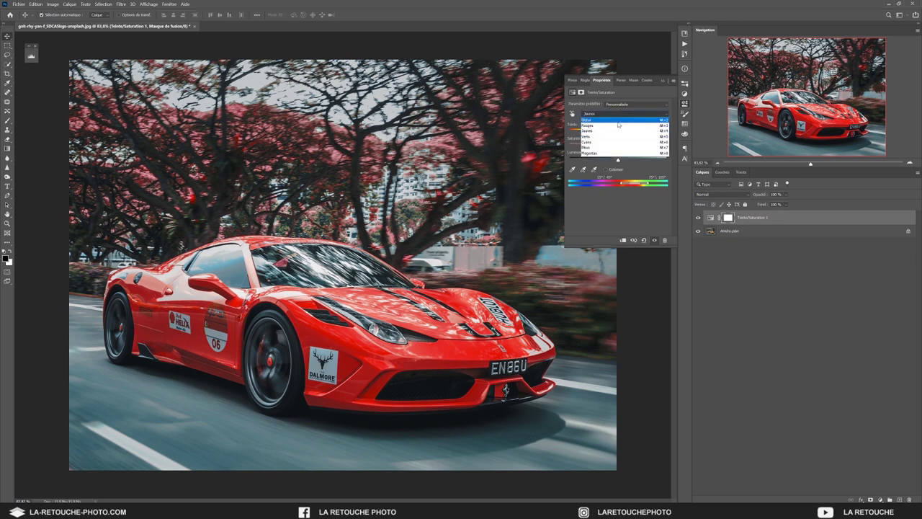
click(619, 125)
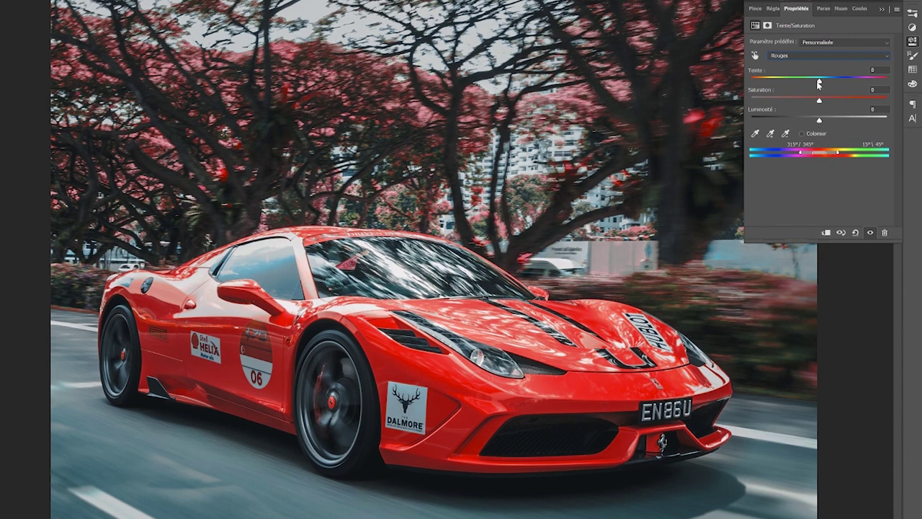
Step: Set the reds' hue to +5 and saturation to 18, then close Properties
drag(820, 84, 844, 80)
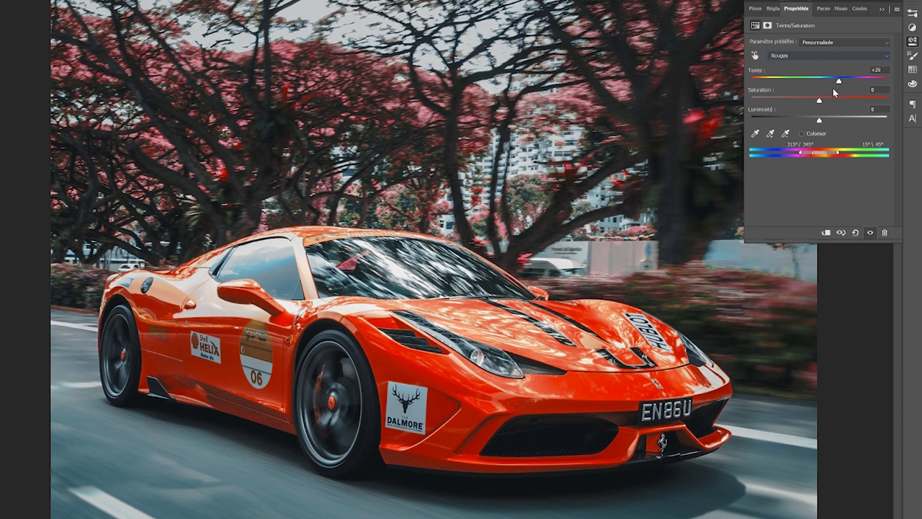
text(5)
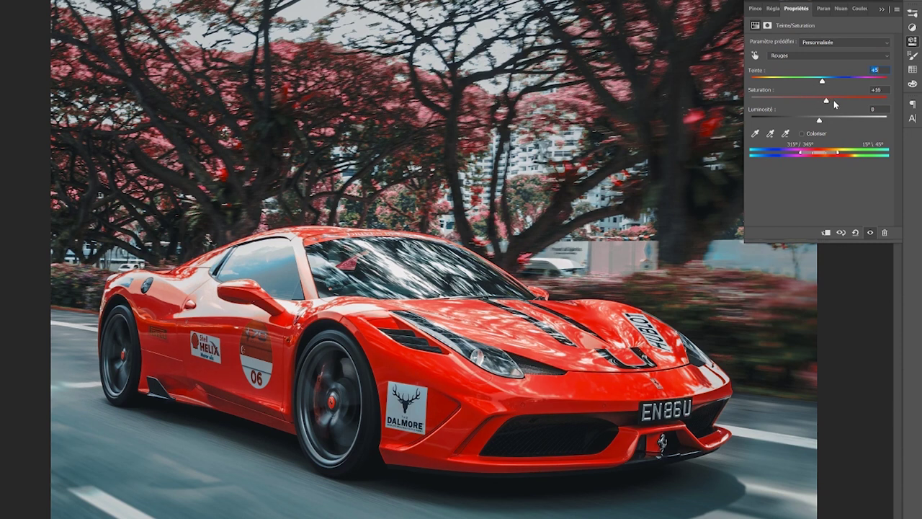
drag(844, 103, 829, 104)
click(839, 105)
text(18)
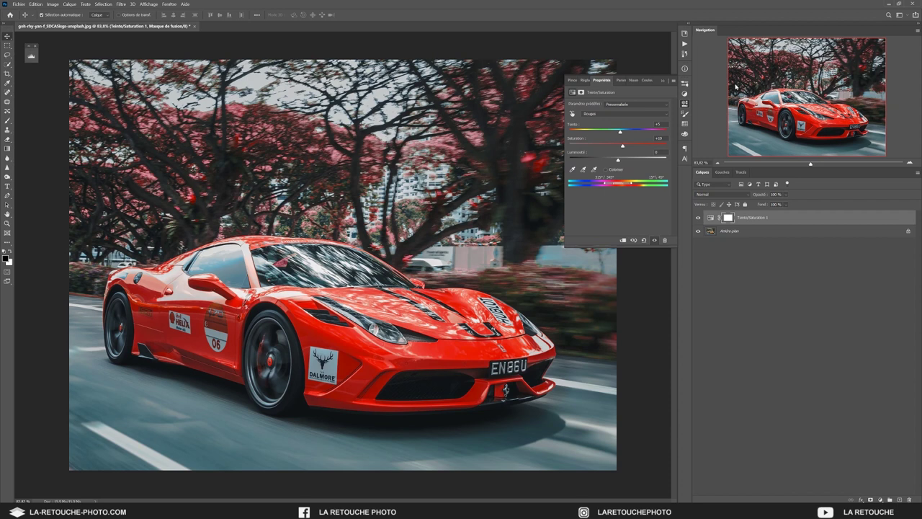
click(663, 81)
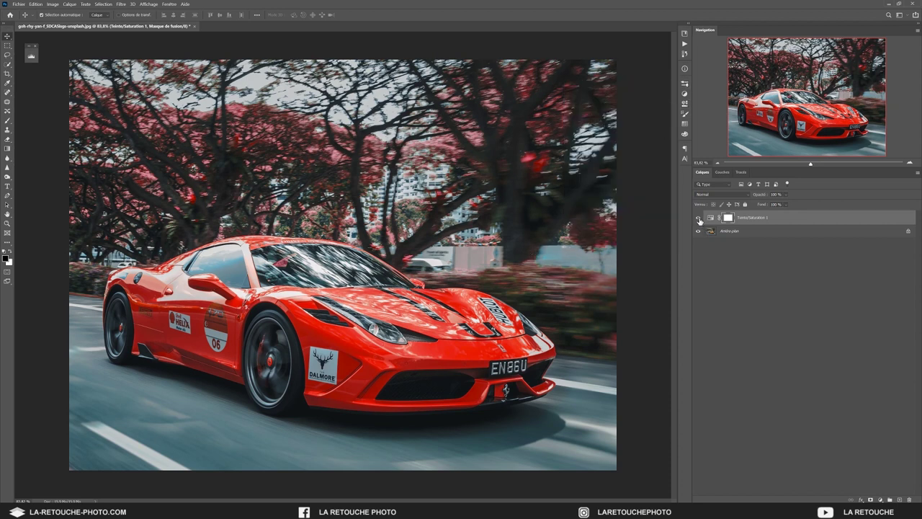
Step: Toggle Teinte/Saturation 1 on and off to compare, then invert its mask with Ctrl+I
click(697, 220)
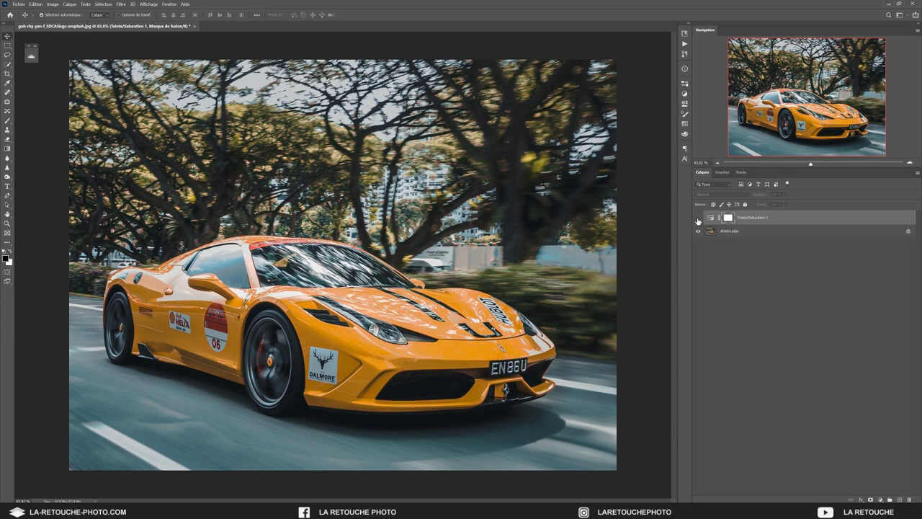
click(698, 221)
click(697, 221)
click(697, 221)
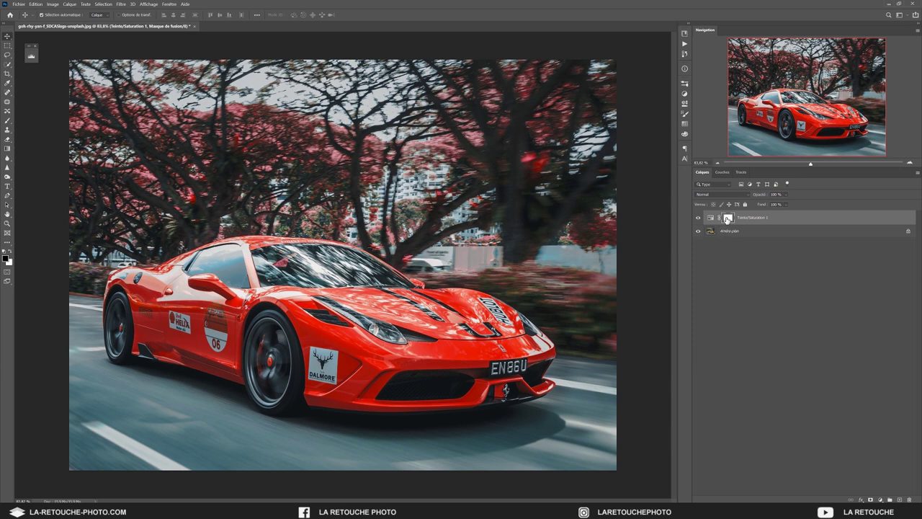
key(ctrl+i)
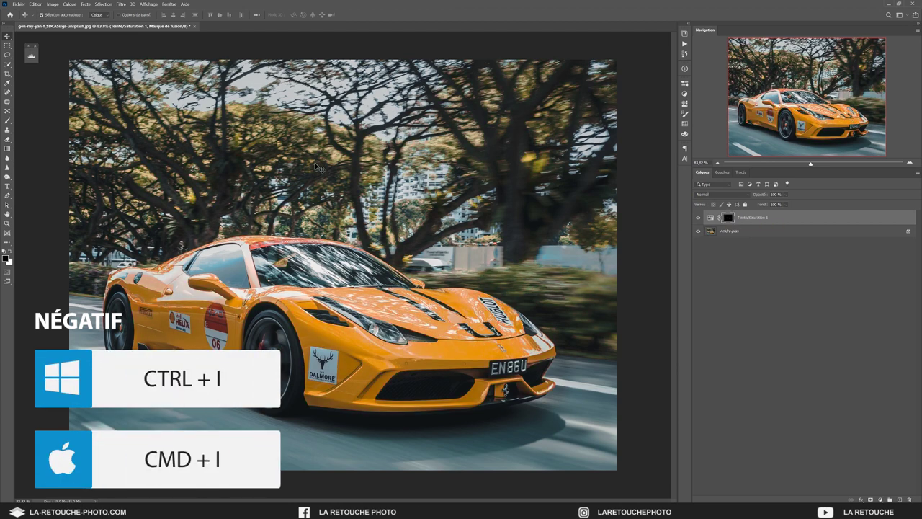
Step: From Arrière-plan, select the car with Sélection > Sujet, then target the Teinte/Saturation 1 mask
click(103, 3)
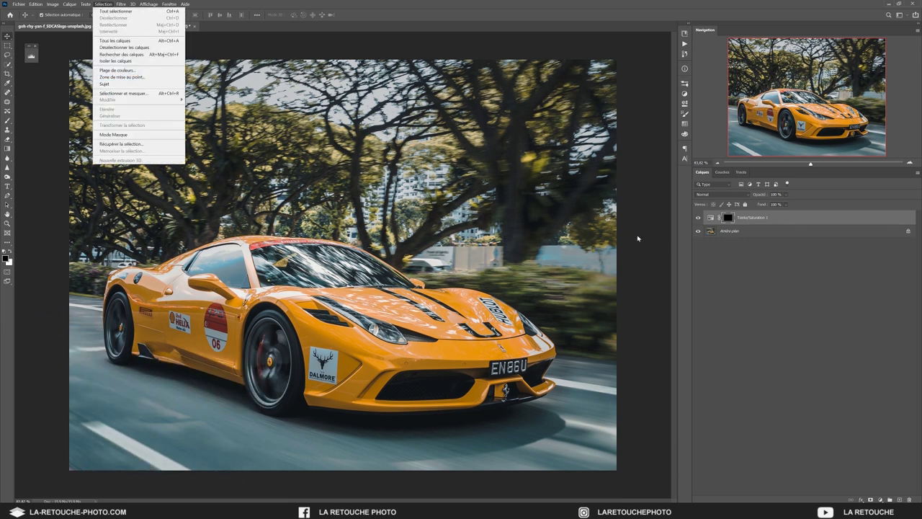
click(749, 232)
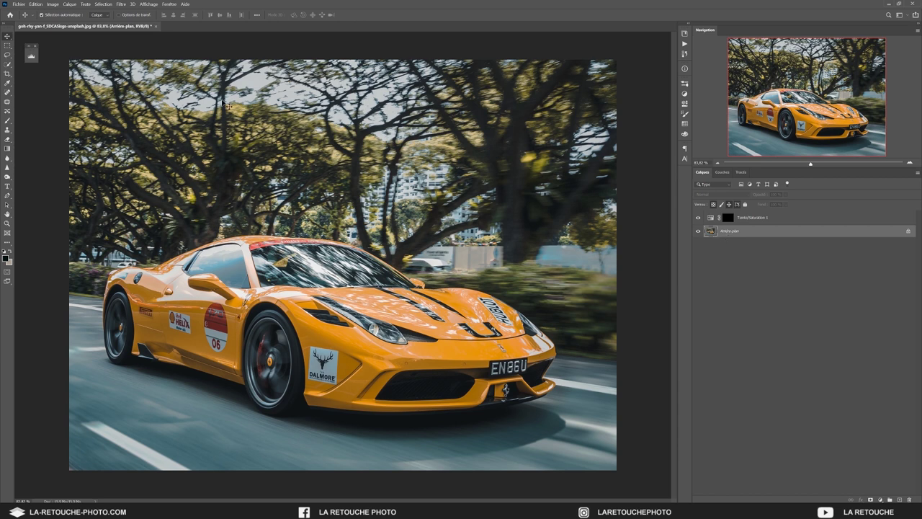
click(103, 4)
click(107, 88)
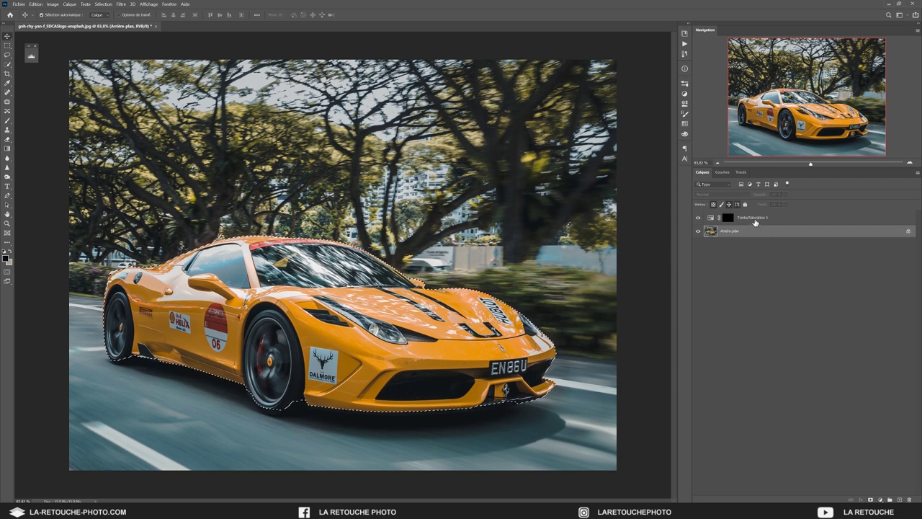
click(755, 221)
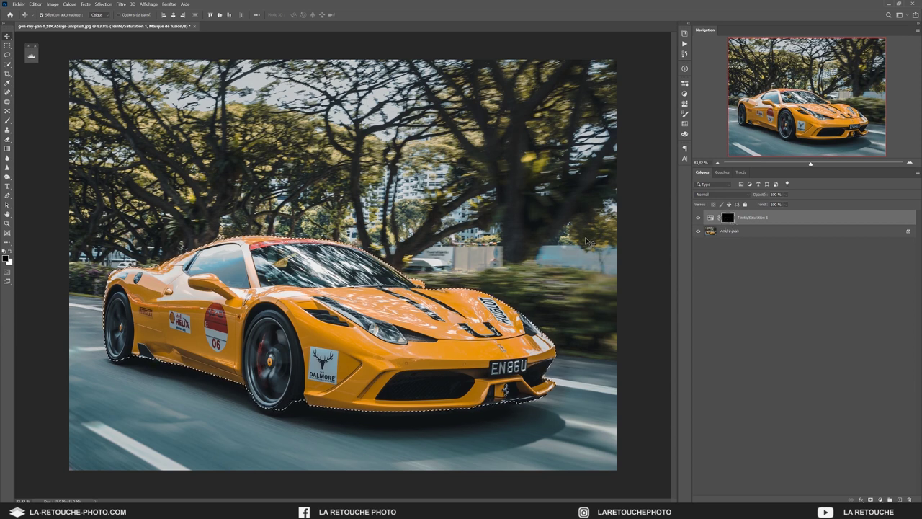
Step: Fill the car selection on the Teinte/Saturation 1 mask with white foreground colour, then deselect
click(11, 252)
click(35, 4)
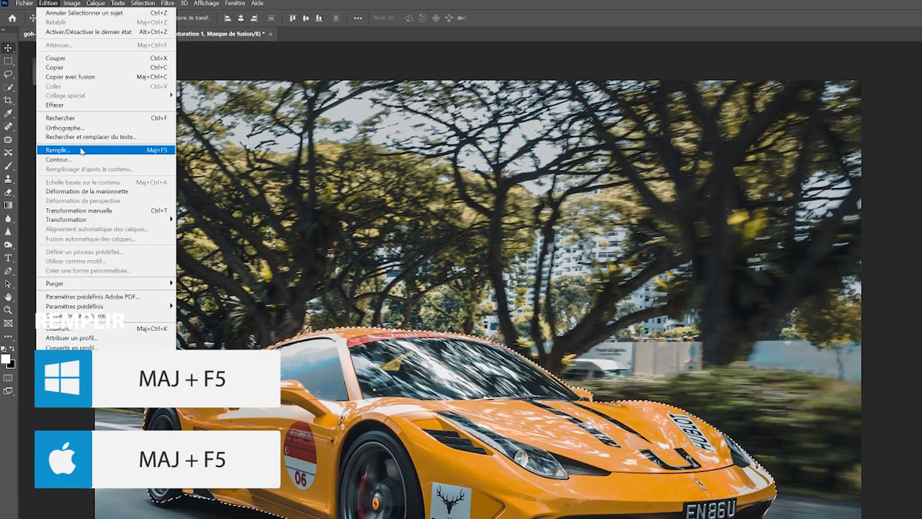
click(82, 151)
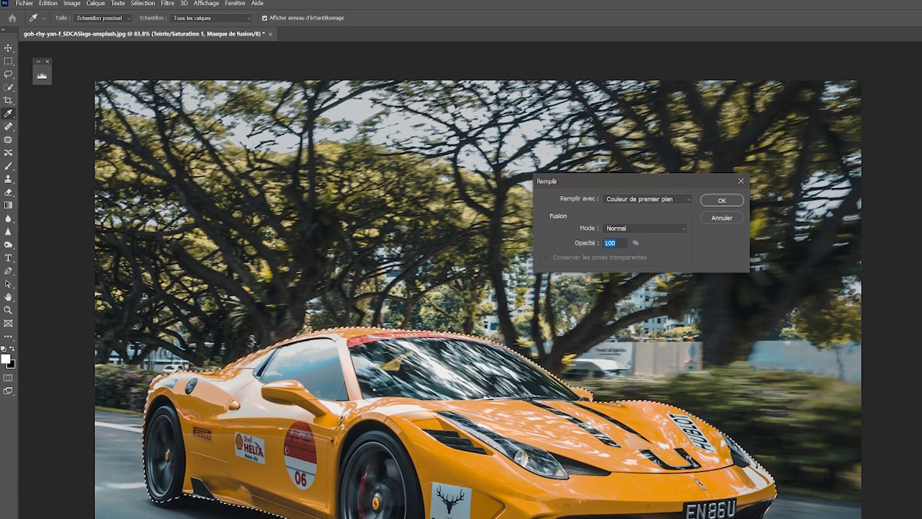
click(722, 199)
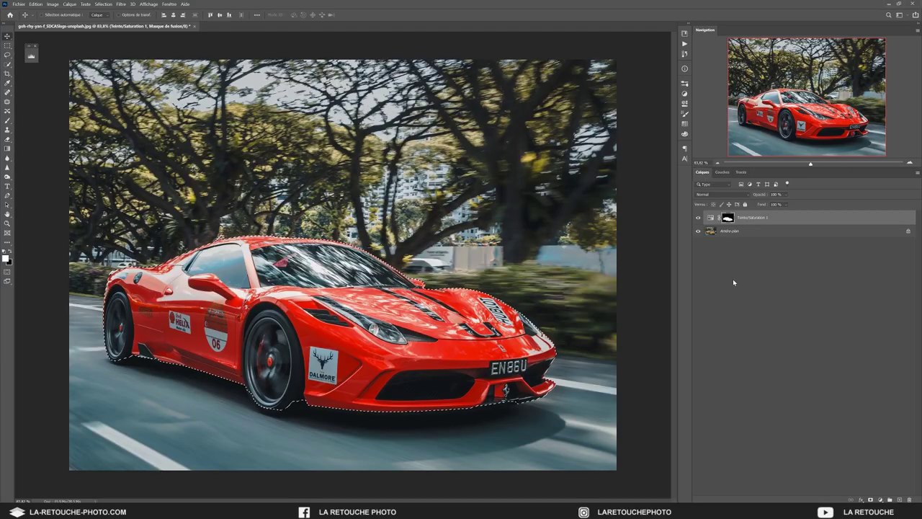
key(ctrl+d)
Step: Inspect the mask, then paint black along the roof edge to remove red from the foliage
alt+click(728, 218)
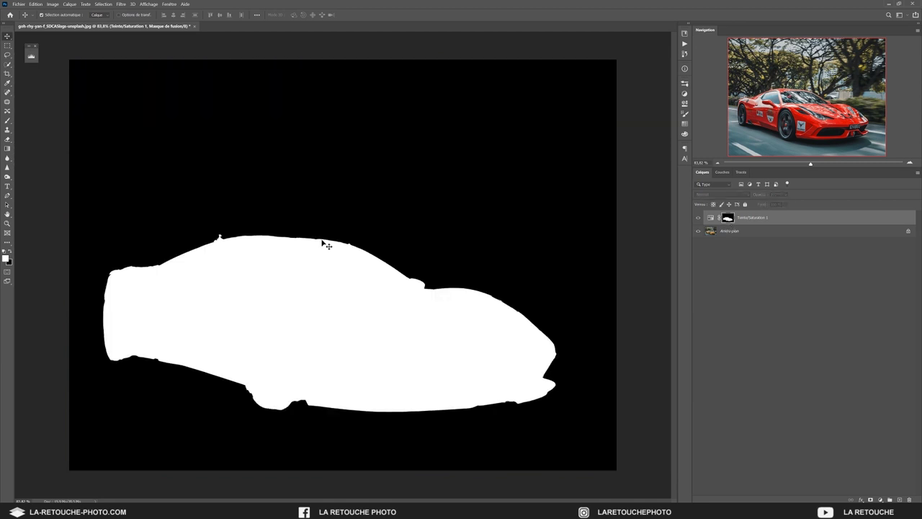
scroll(169, 251, up, 5)
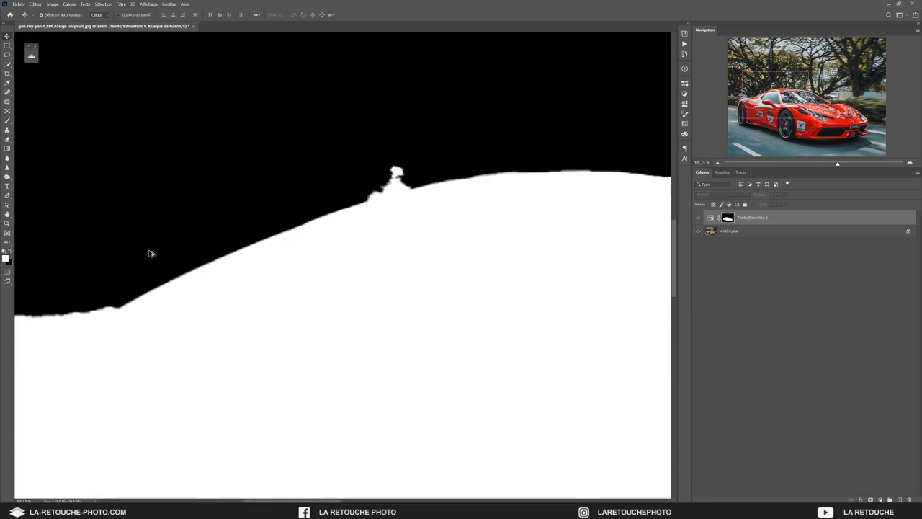
alt+click(727, 219)
key(b)
key(x)
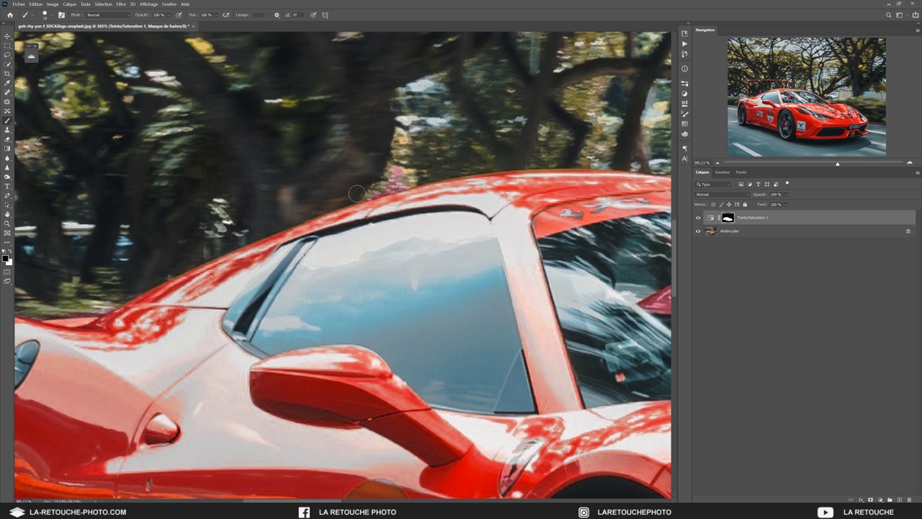
drag(356, 195, 393, 183)
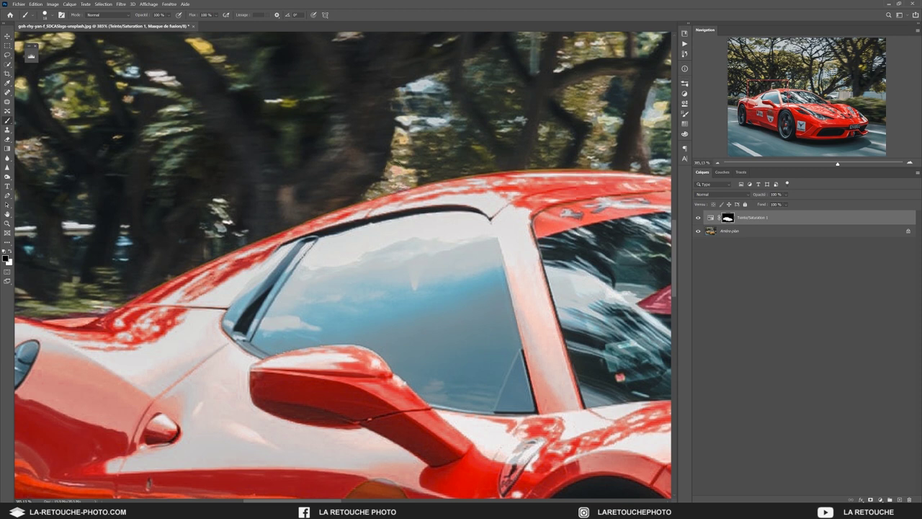
Step: Recheck the mask and pan from the car's rear to the front number plate, then zoom out
drag(188, 259, 435, 247)
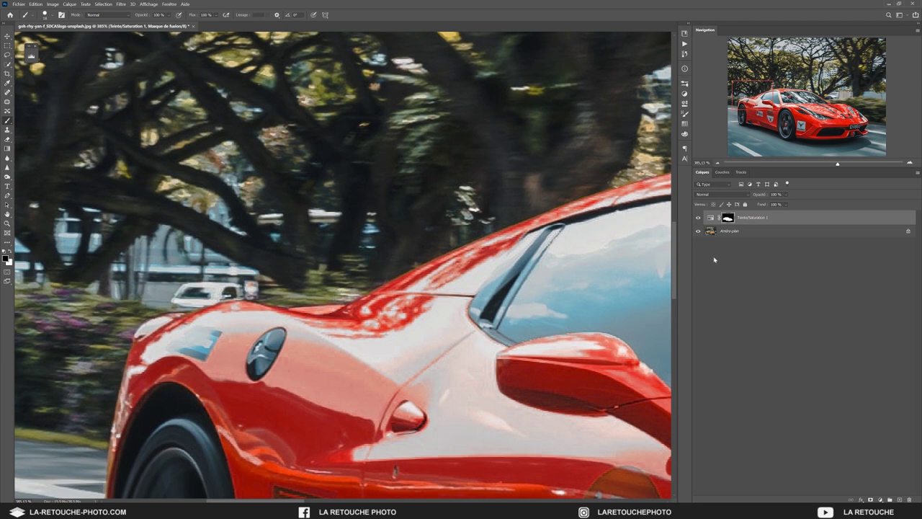
alt+click(729, 218)
alt+click(729, 218)
drag(237, 325, 258, 247)
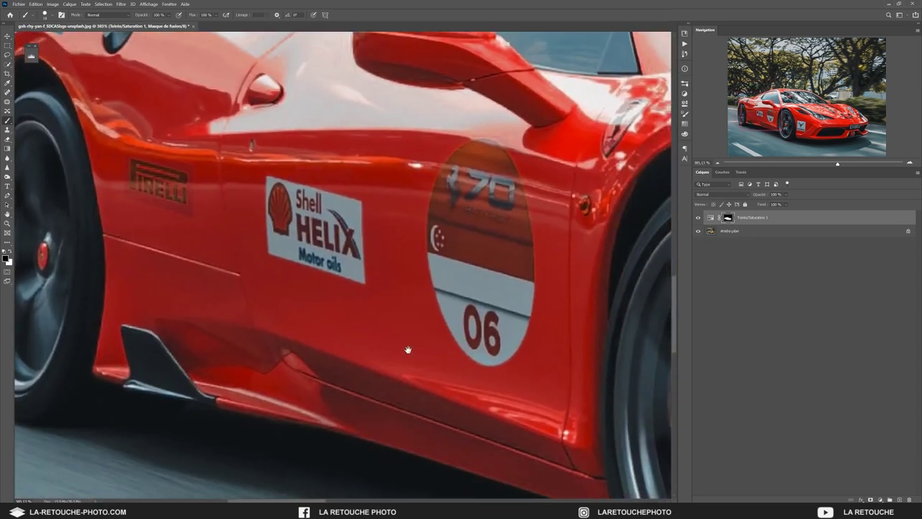
drag(406, 350, 63, 118)
mouse_move(432, 346)
mouse_down()
mouse_move(83, 241)
mouse_move(108, 274)
mouse_up()
mouse_move(485, 382)
mouse_down()
mouse_move(402, 381)
mouse_move(480, 367)
mouse_up()
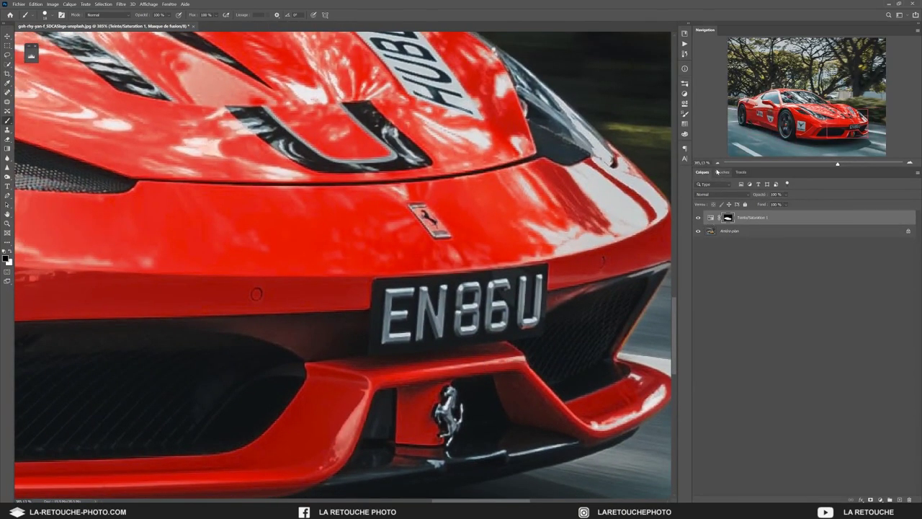
click(719, 164)
click(719, 164)
click(719, 163)
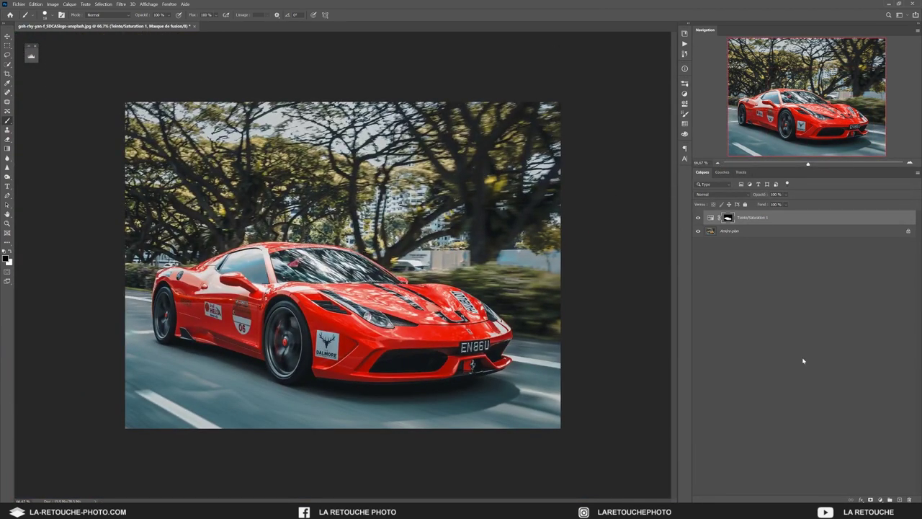
Step: Add a Balance des couleurs adjustment layer with Tone set to Tons foncés
click(880, 498)
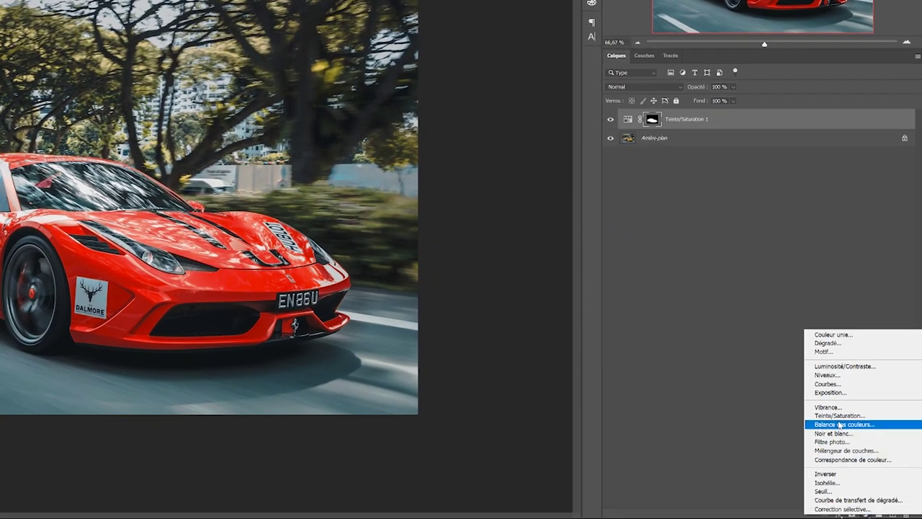
click(842, 424)
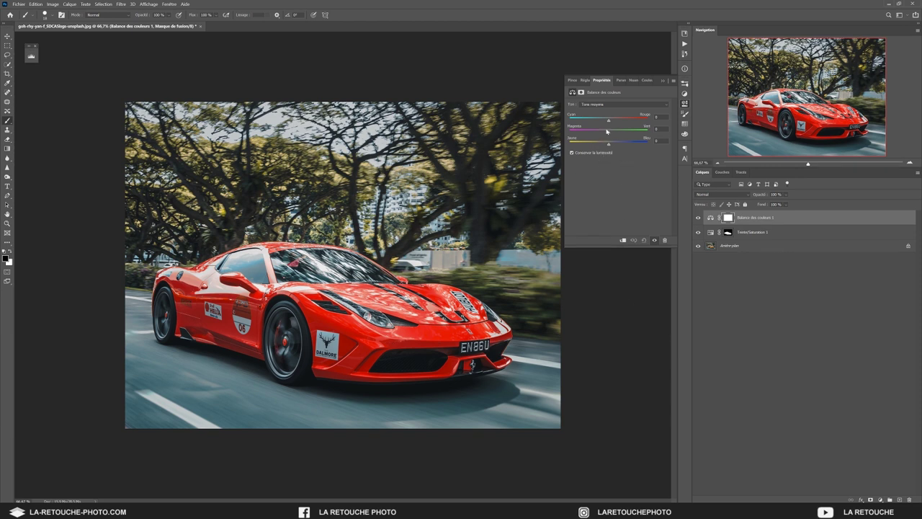
click(618, 105)
click(620, 109)
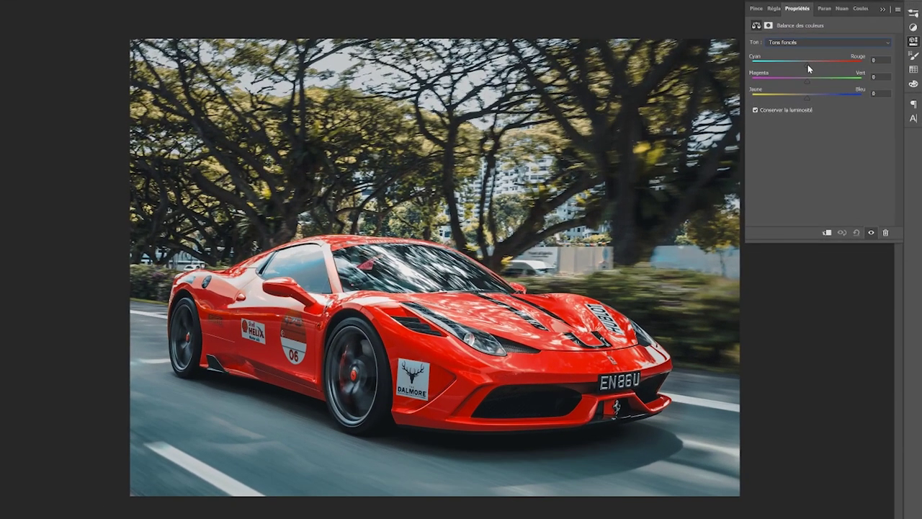
Step: Try the shadow sliders, then reset Cyan–Rouge, Magenta–Vert and Jaune–Bleu to 0
drag(808, 64, 774, 67)
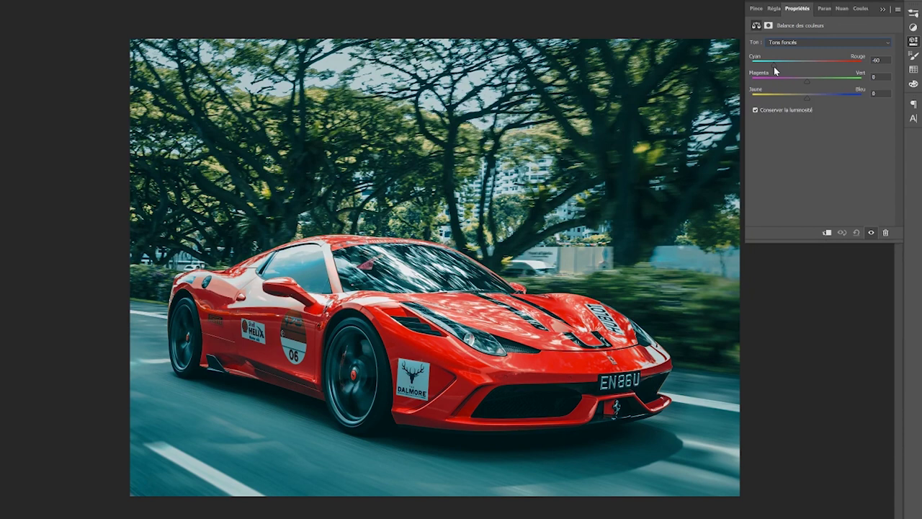
mouse_move(802, 68)
mouse_down()
mouse_move(837, 72)
mouse_move(784, 66)
mouse_move(833, 80)
mouse_move(784, 77)
mouse_up()
text(0)
drag(808, 82, 825, 81)
key(Tab)
text(0)
key(Tab)
text(24)
key(Return)
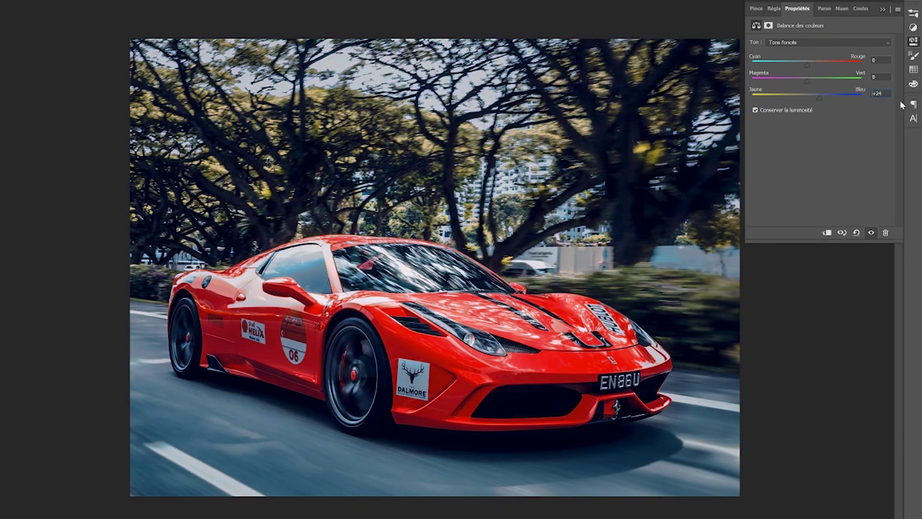
text(0)
key(Return)
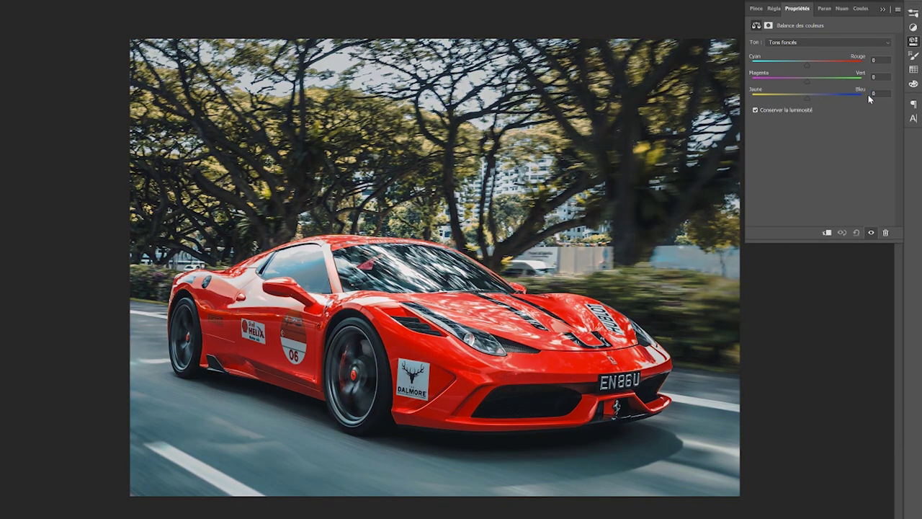
Step: Switch the Color Balance Tone to midtones and set Cyan–Rouge to +10
click(817, 43)
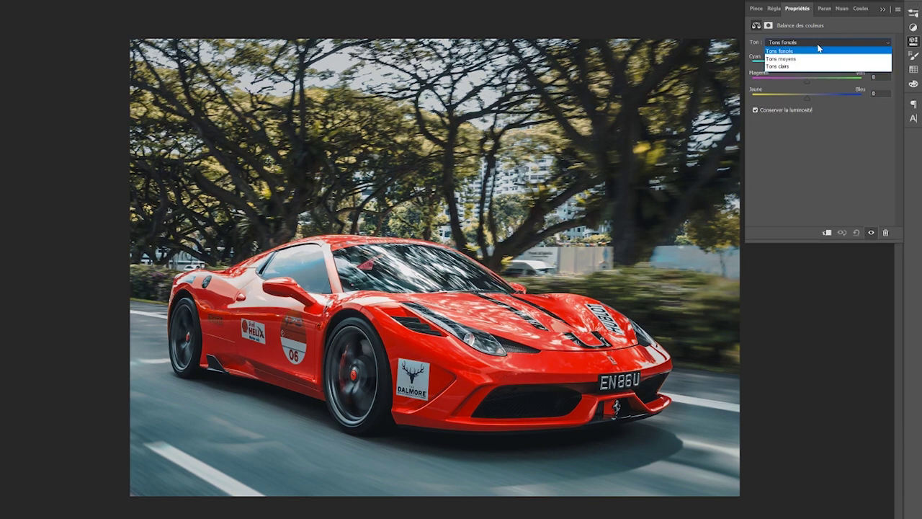
click(813, 56)
mouse_move(806, 65)
mouse_down()
mouse_move(852, 66)
mouse_move(749, 78)
mouse_move(816, 79)
mouse_up()
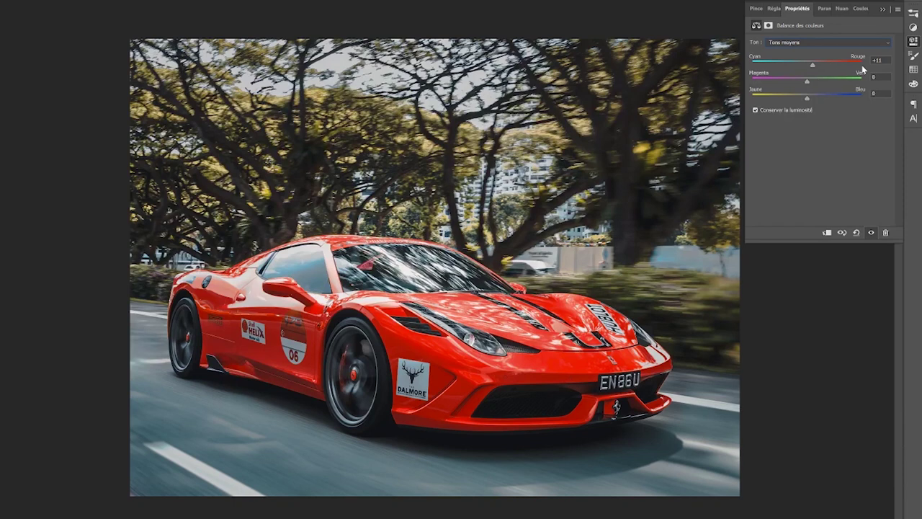
key(Down)
Step: Set midtone Magenta–Vert and Jaune–Bleu to −5, then switch Tone to highlights
drag(807, 81, 802, 85)
click(875, 76)
text(-5)
drag(837, 103, 812, 97)
click(880, 93)
click(815, 43)
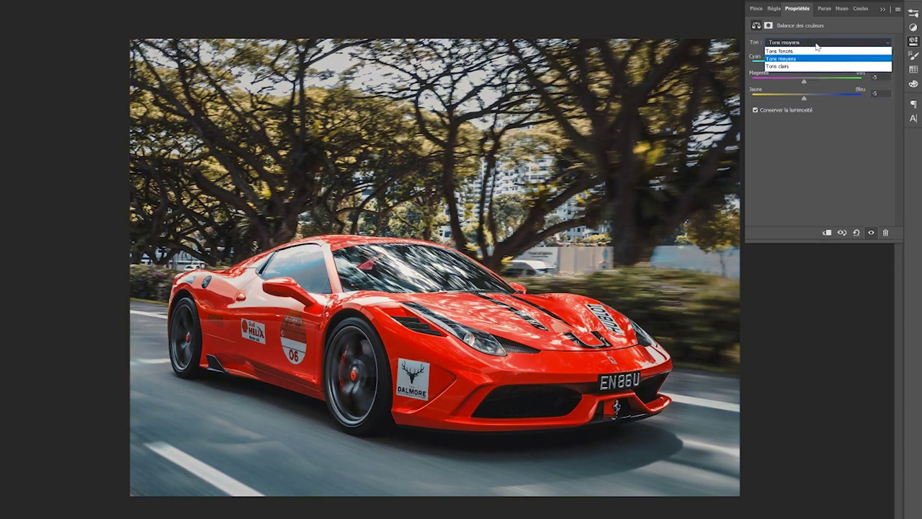
click(811, 64)
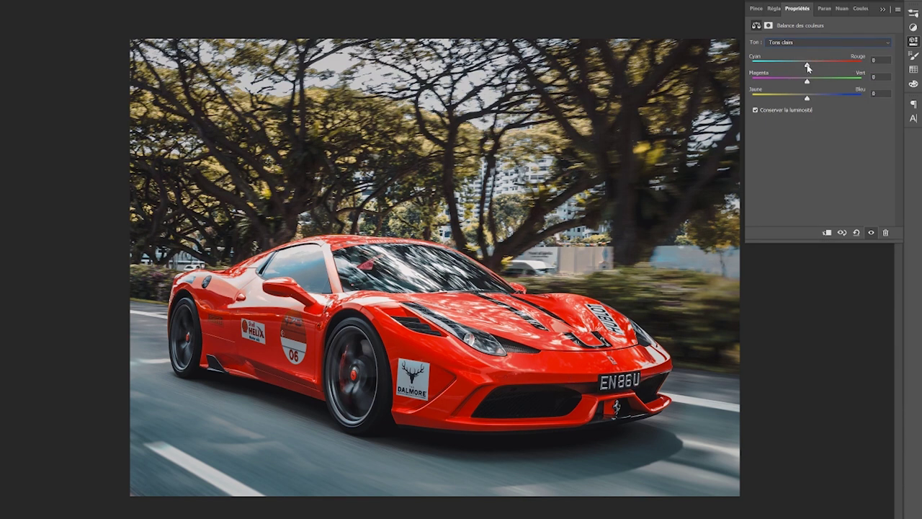
Step: Experiment with the highlight Cyan–Rouge and Magenta–Vert sliders, undoing a strong green shift
mouse_move(814, 64)
mouse_down()
mouse_move(776, 66)
mouse_move(841, 67)
mouse_move(774, 65)
mouse_move(803, 64)
mouse_up()
mouse_move(808, 82)
mouse_down()
mouse_move(840, 82)
mouse_move(840, 95)
mouse_up()
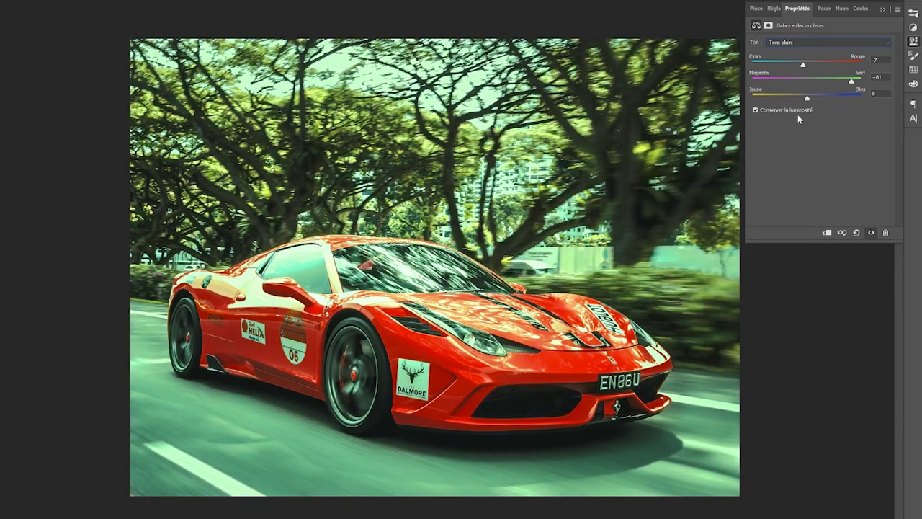
key(ctrl+z)
drag(811, 83, 854, 82)
drag(854, 81, 814, 83)
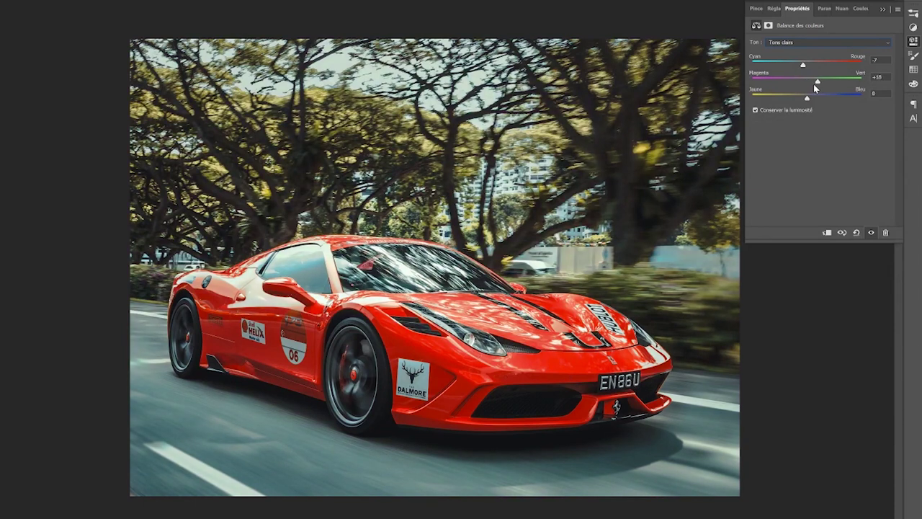
drag(814, 84, 813, 89)
drag(803, 64, 808, 64)
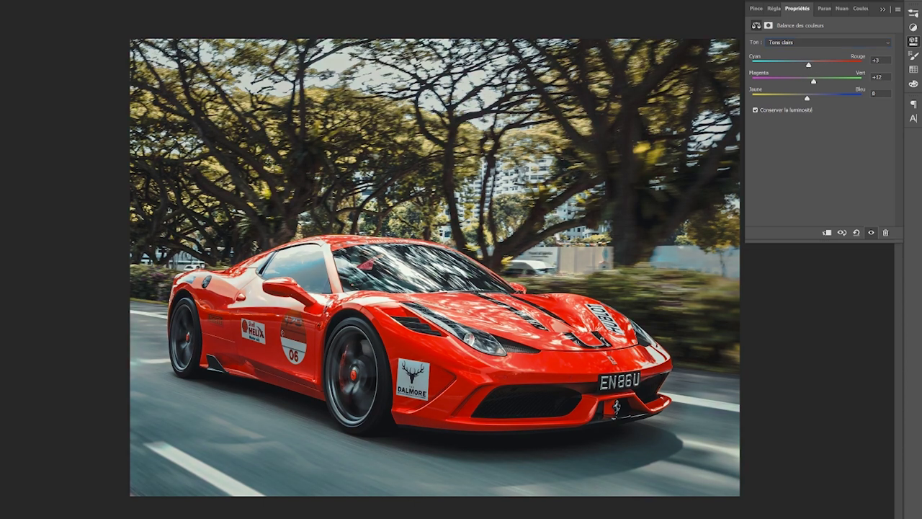
Step: Set highlights to Cyan–Rouge −10, Magenta–Vert +10 and Jaune–Bleu +10
text(-10)
key(Return)
click(813, 82)
click(876, 76)
drag(808, 99, 816, 102)
key(Tab)
text(12)
key(Down)
key(Down)
Step: Copy the car mask from Teinte/Saturation 1 onto the Color Balance layer, replacing its mask
click(883, 8)
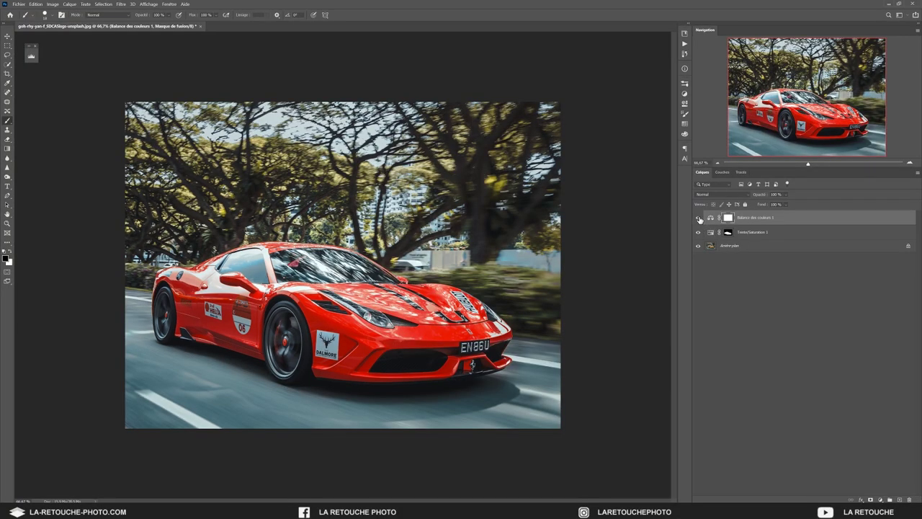
click(698, 217)
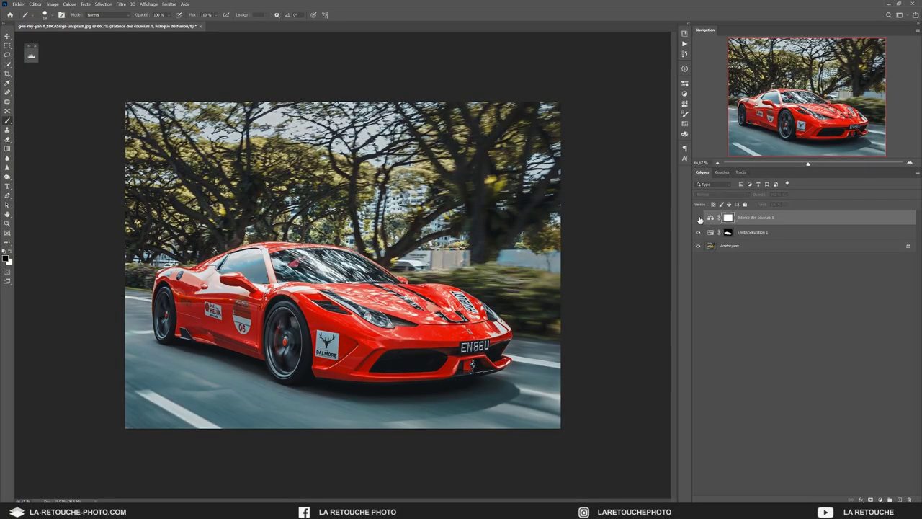
click(698, 217)
drag(728, 237, 728, 219)
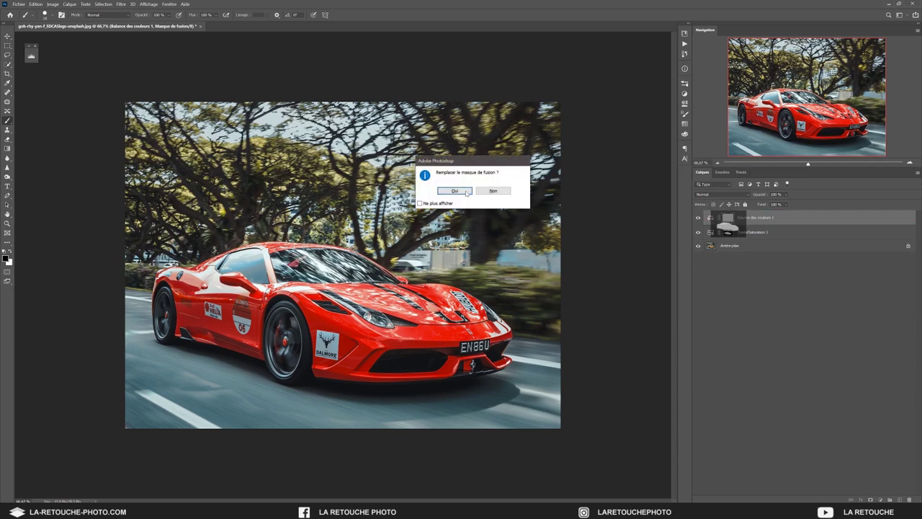
click(467, 194)
Step: Delete the Color Balance mask and clip the layer to Teinte/Saturation 1 instead
right_click(730, 220)
click(753, 231)
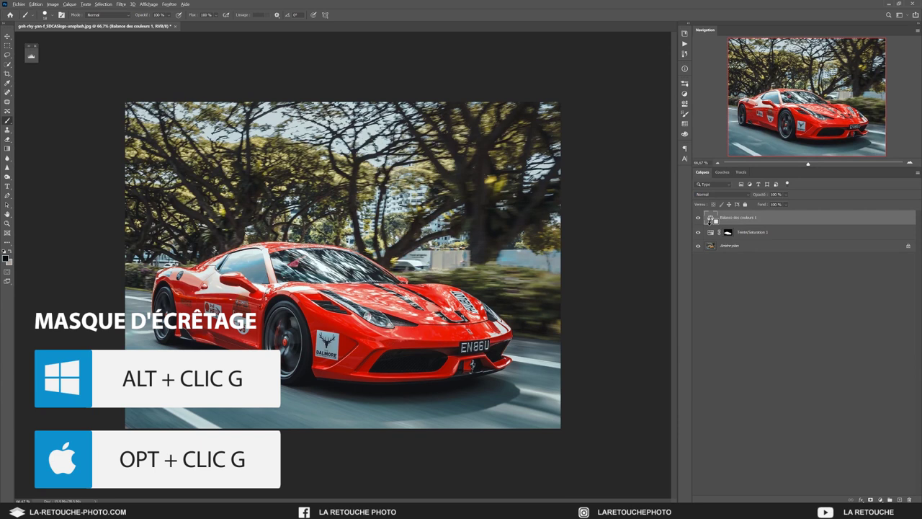
alt+click(709, 223)
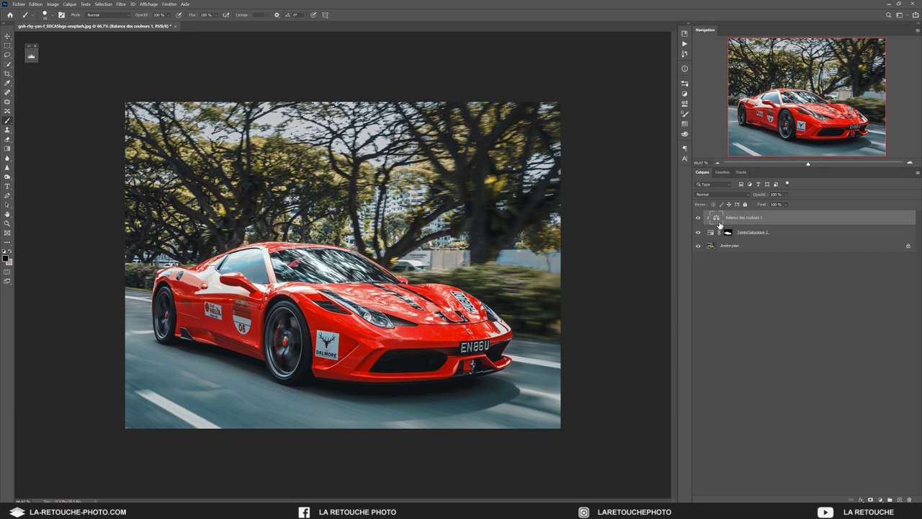
double_click(717, 218)
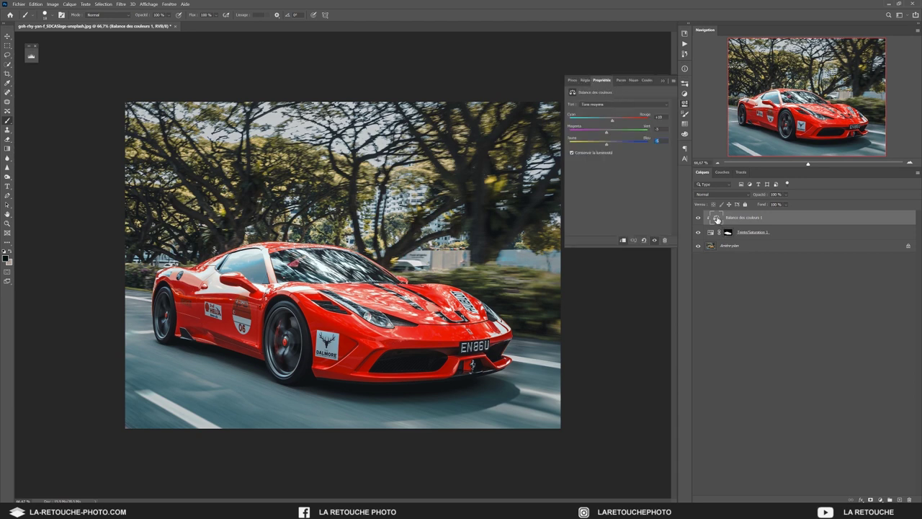
click(622, 241)
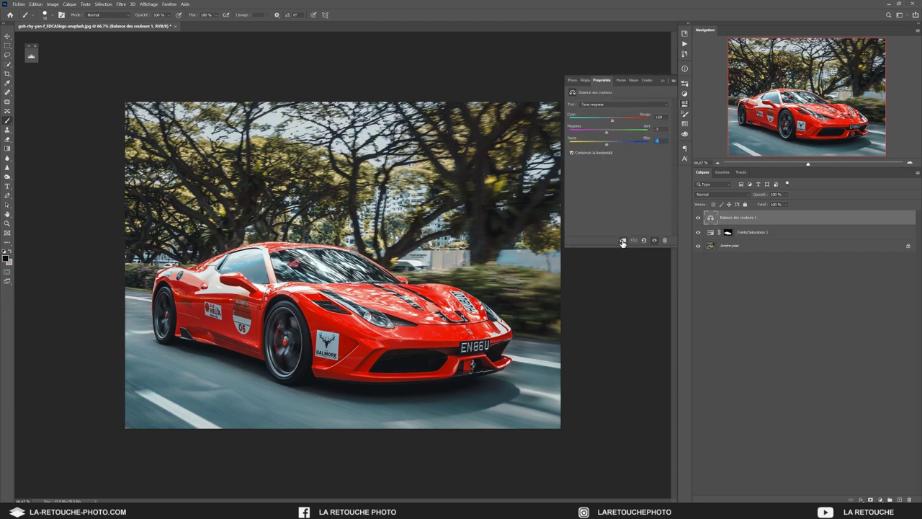
click(623, 241)
Step: Toggle Teinte/Saturation 1 visibility to compare the original orange car with the red one
click(662, 80)
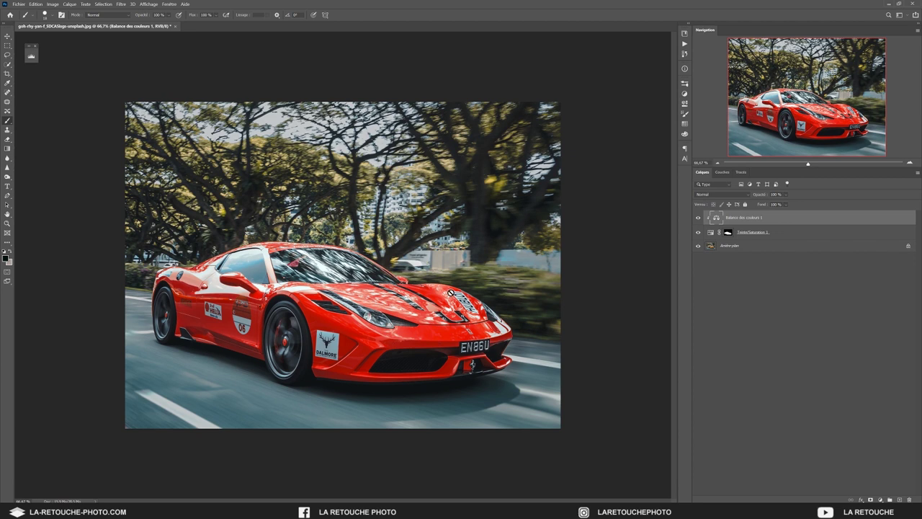
key(v)
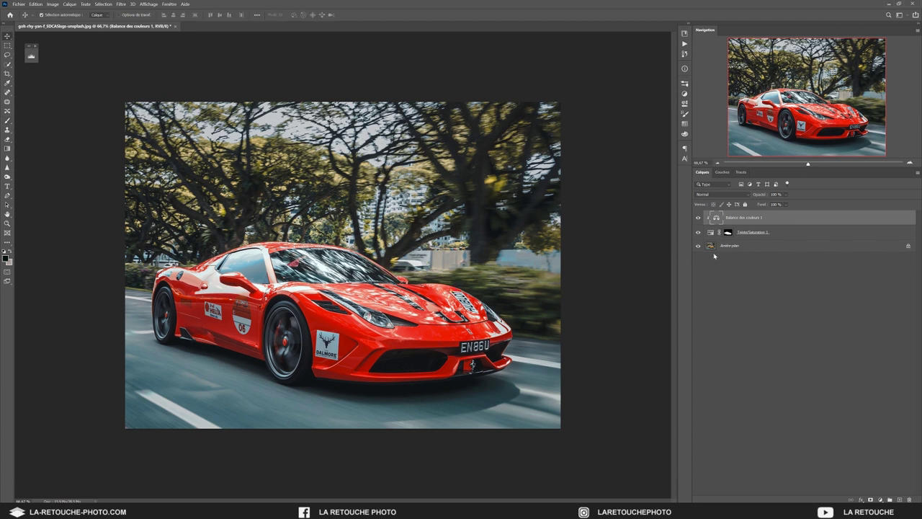
click(698, 233)
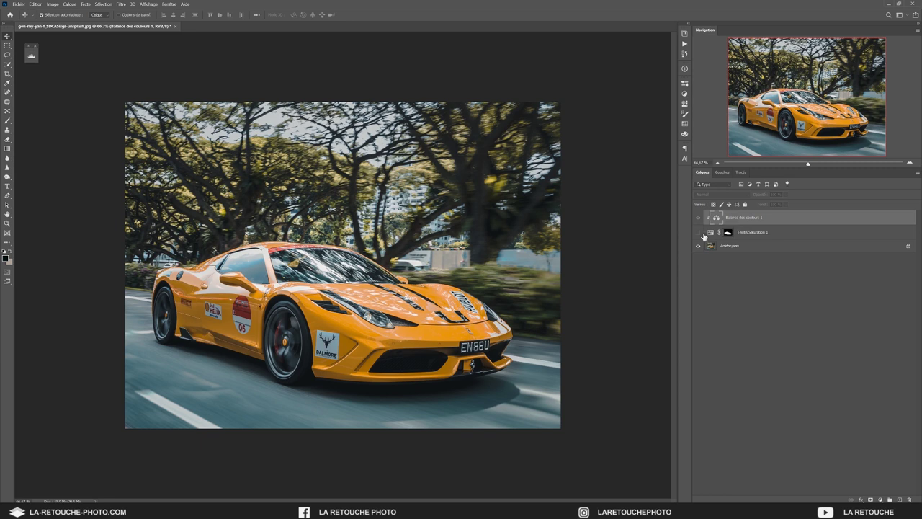
click(698, 232)
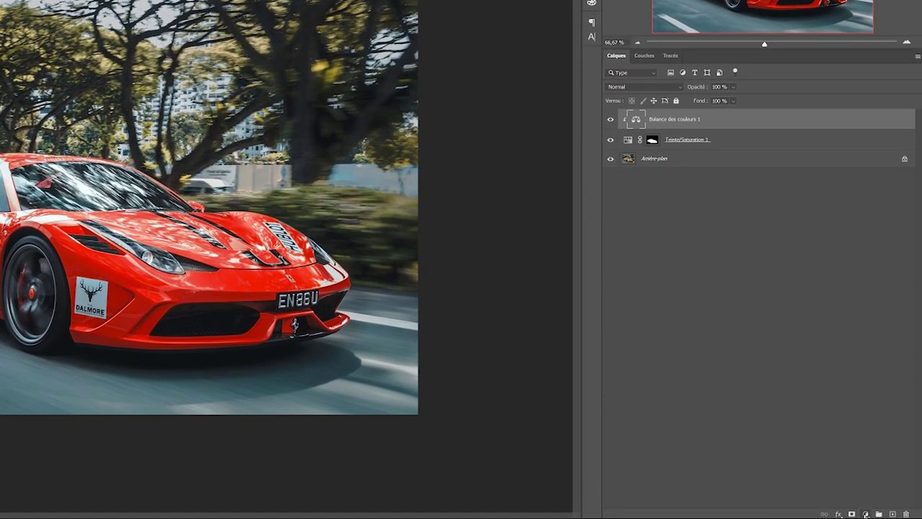
Step: Add a Courbes layer with a Rouge channel point at input 128, output 148
click(880, 499)
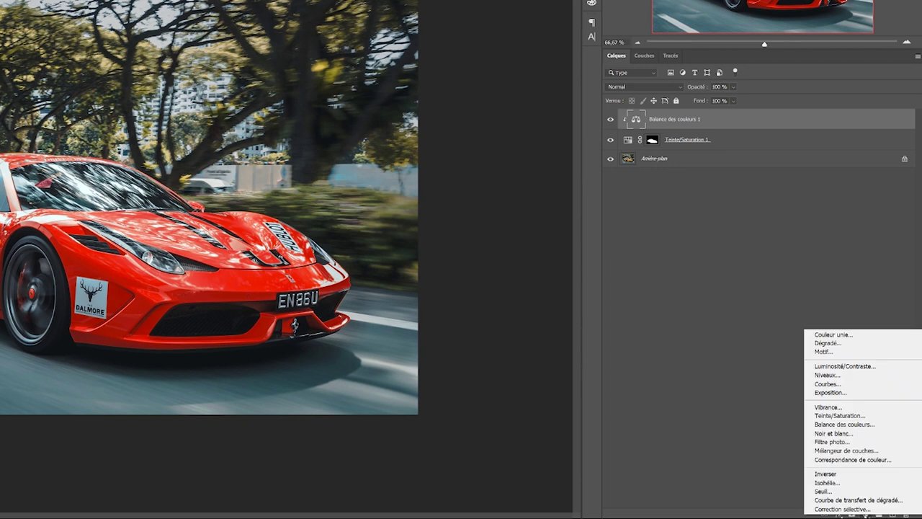
click(828, 384)
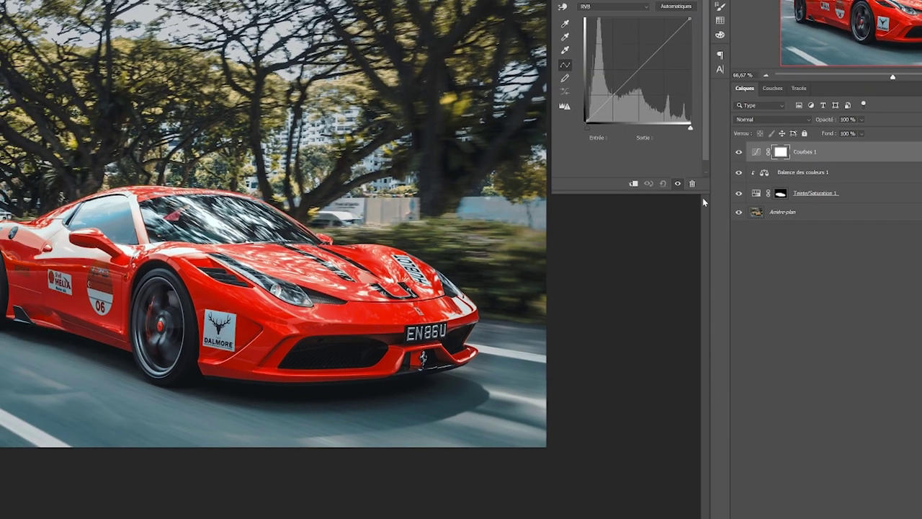
mouse_move(829, 119)
mouse_down()
mouse_move(828, 86)
mouse_move(837, 139)
mouse_up()
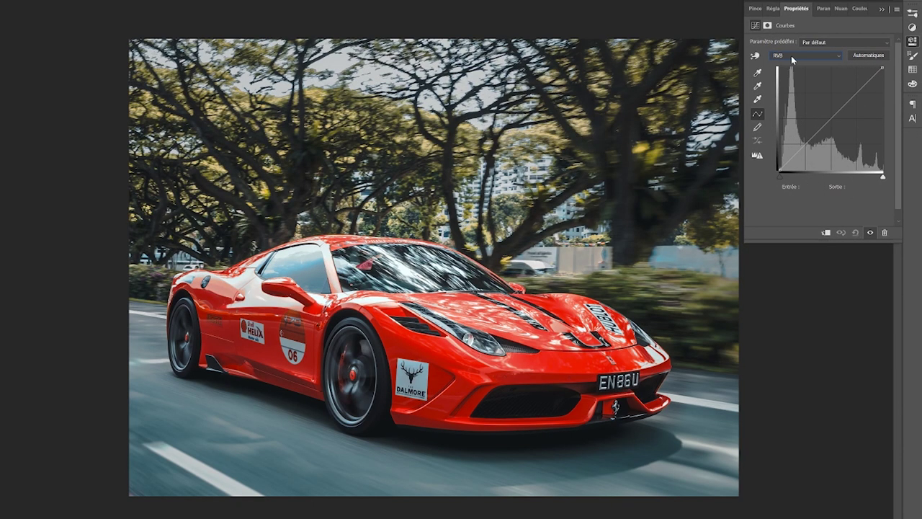
click(792, 56)
click(785, 71)
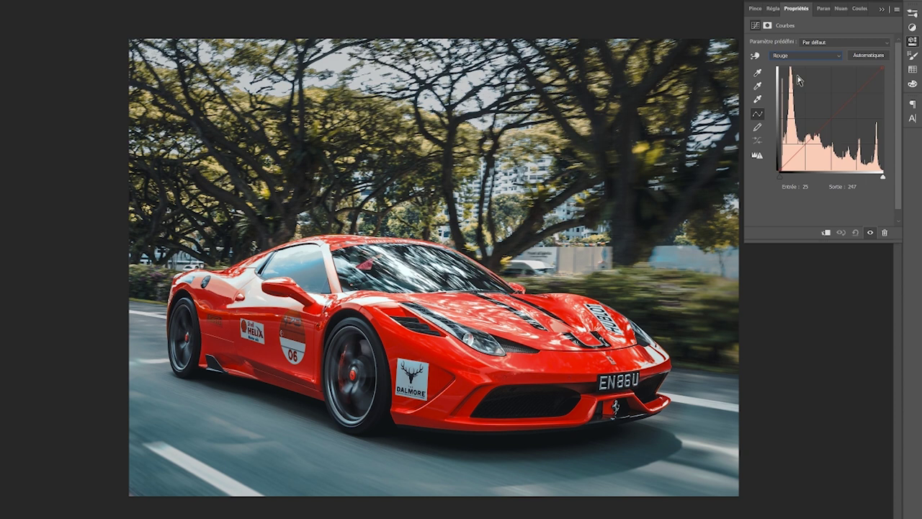
drag(830, 120, 833, 103)
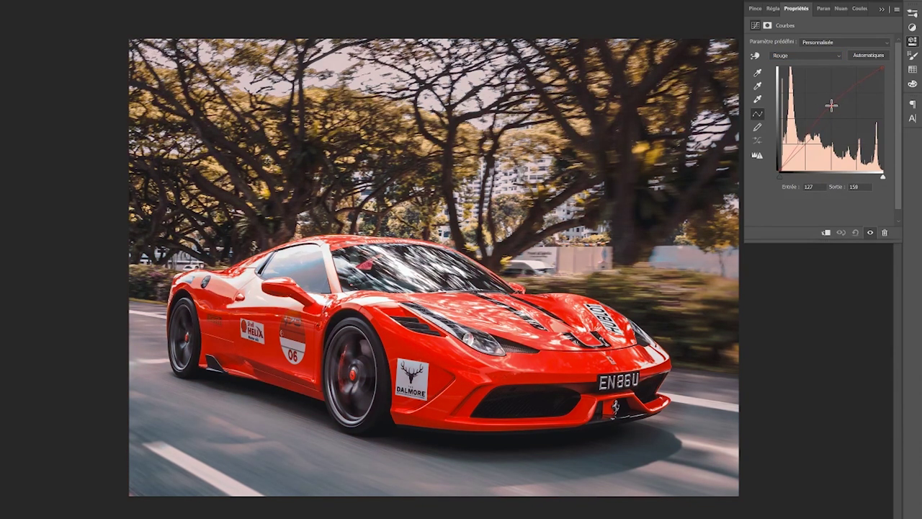
drag(833, 103, 822, 124)
key(ctrl+z)
key(Up)
key(Tab)
text(148)
Step: Add a Vert channel curve point at input 128 with output lowered to 138
click(792, 57)
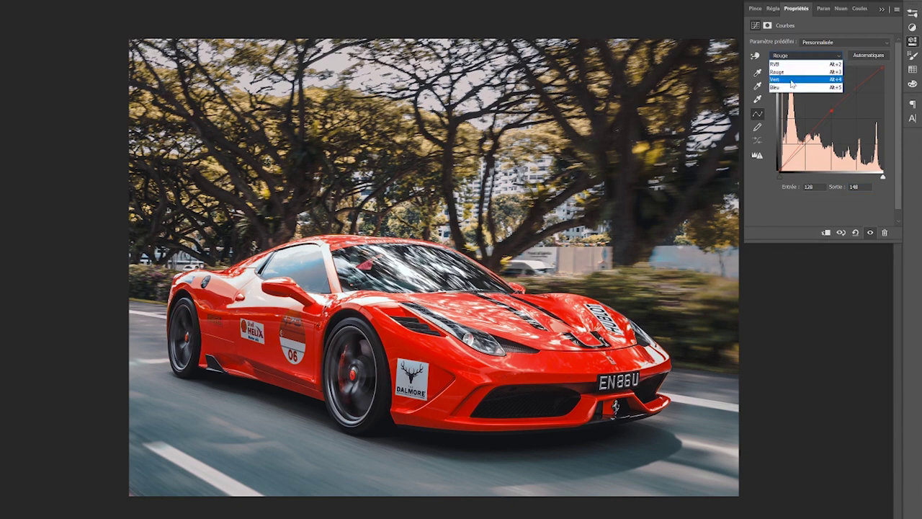
click(791, 79)
mouse_move(831, 113)
mouse_down()
mouse_move(832, 123)
mouse_move(833, 112)
mouse_up()
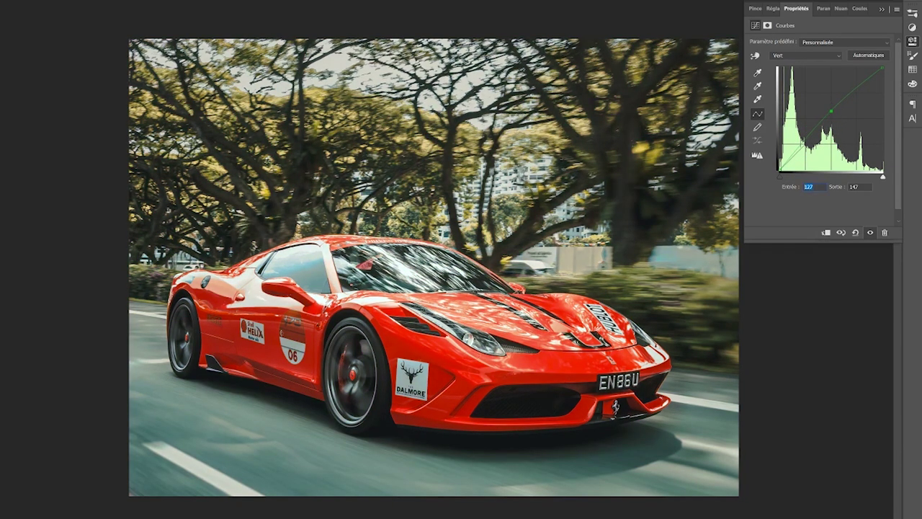
text(128)
key(Tab)
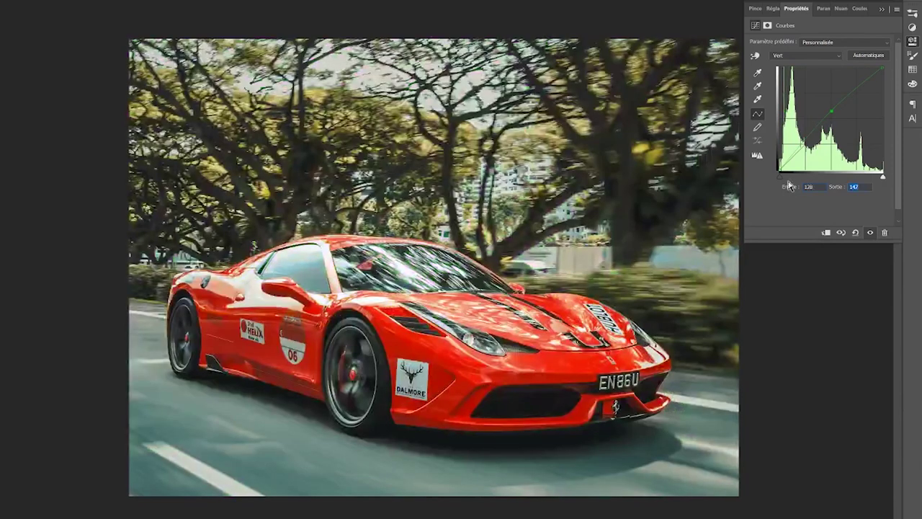
text(148)
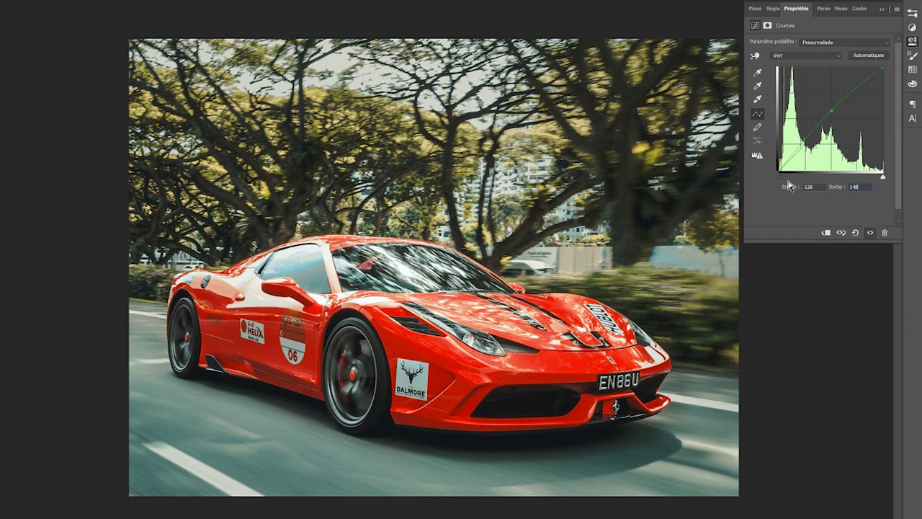
key(shift+Down)
Step: Set a Bleu channel curve point's output to 108 and delete the Courbes 1 layer mask
click(812, 55)
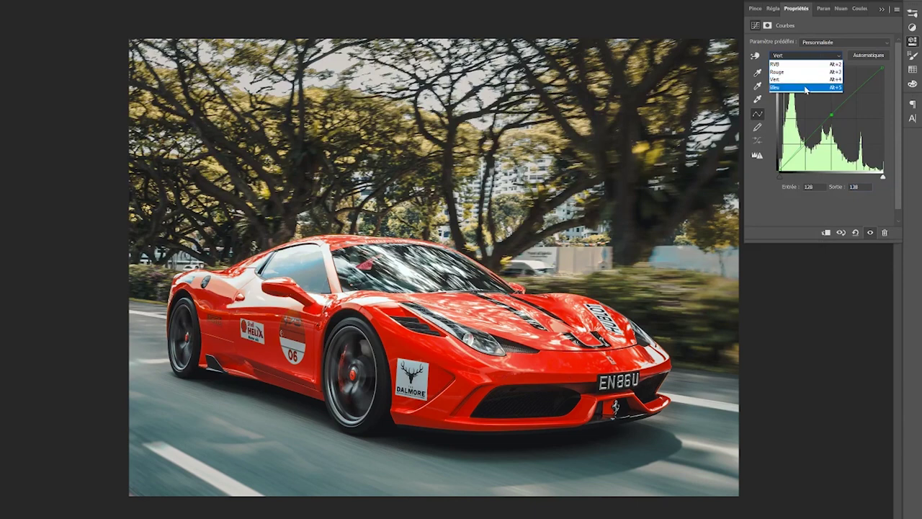
click(805, 88)
mouse_move(832, 105)
mouse_down()
mouse_move(829, 132)
mouse_move(831, 124)
mouse_up()
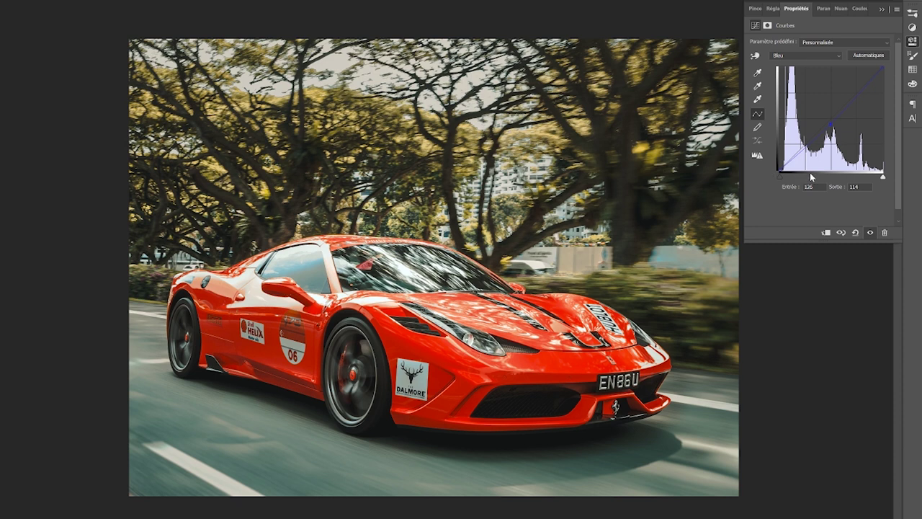
click(854, 187)
text(108)
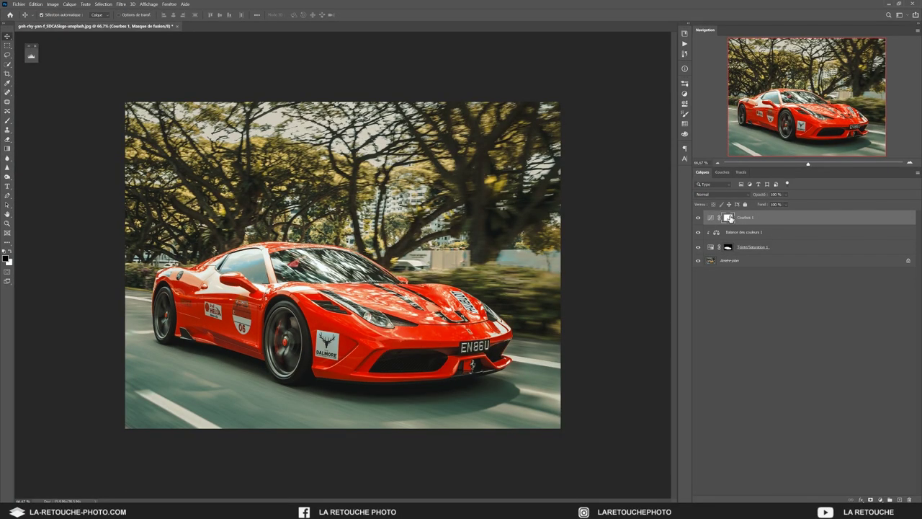
right_click(730, 218)
click(753, 231)
Step: Clip Courbes 1 to Balance des couleurs 1 and toggle layers to compare the effect
alt+click(710, 229)
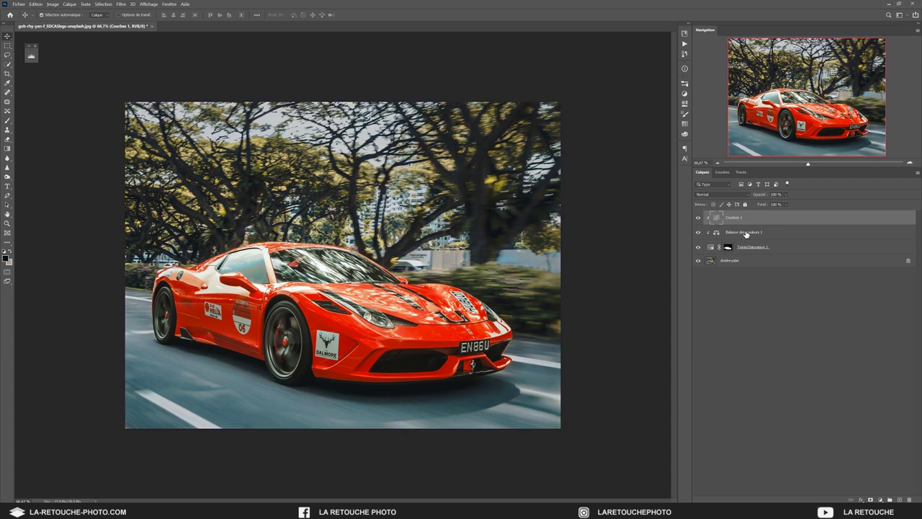
click(697, 247)
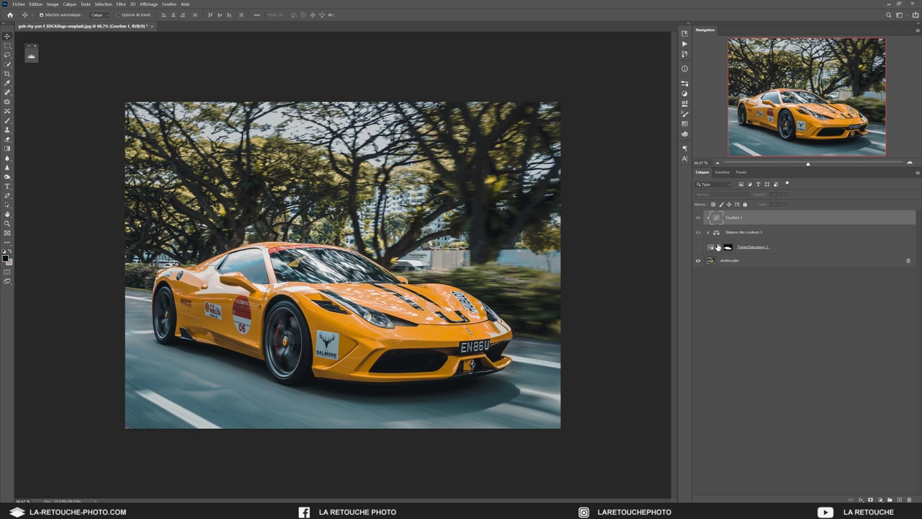
click(698, 248)
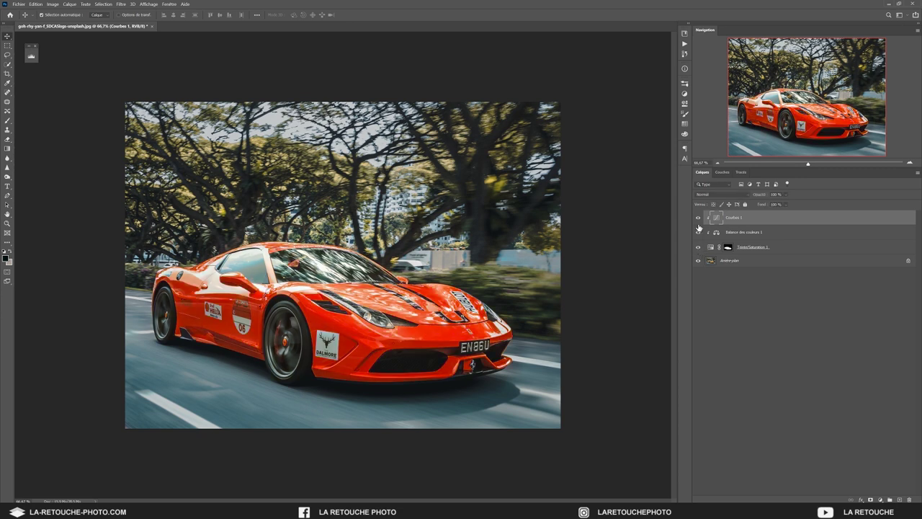
click(697, 218)
click(698, 219)
click(697, 218)
Step: Review the Courbes 1 curve settings, checking the Vert channel, then hide the layer
double_click(717, 218)
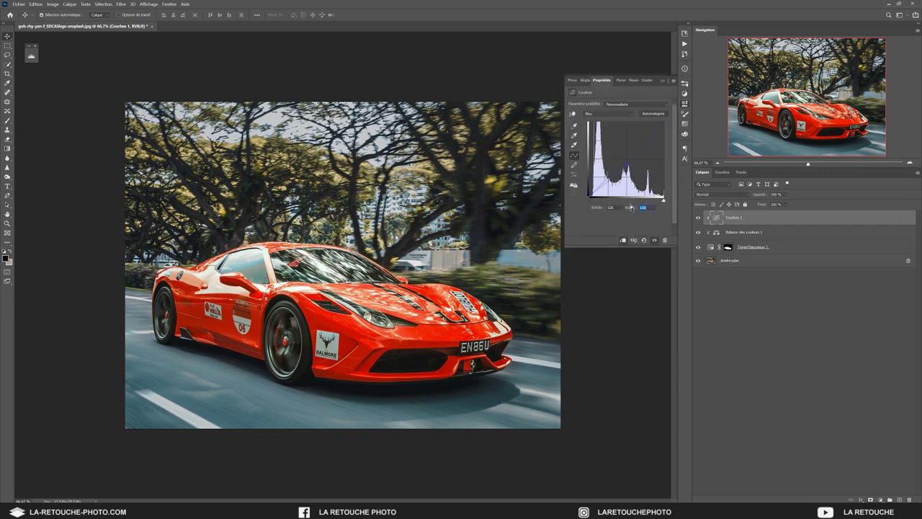
click(577, 208)
key(alt+4)
click(665, 81)
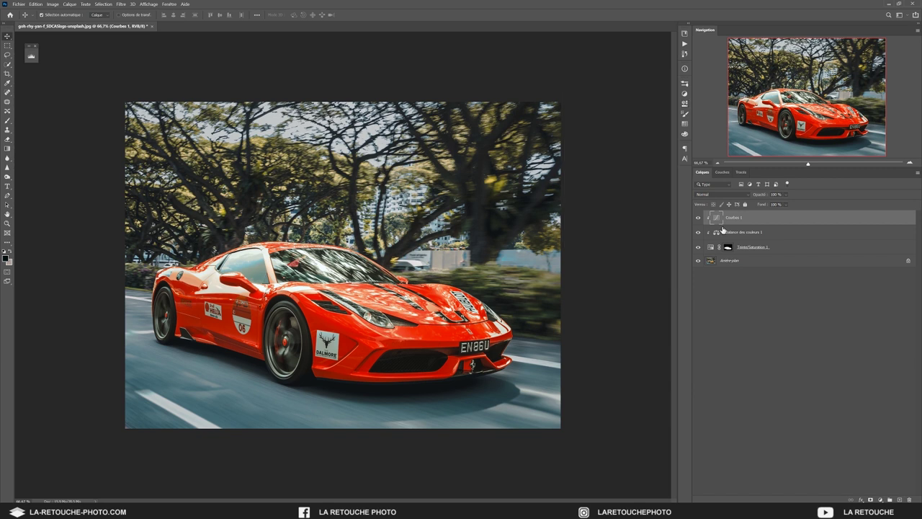
click(698, 218)
click(717, 194)
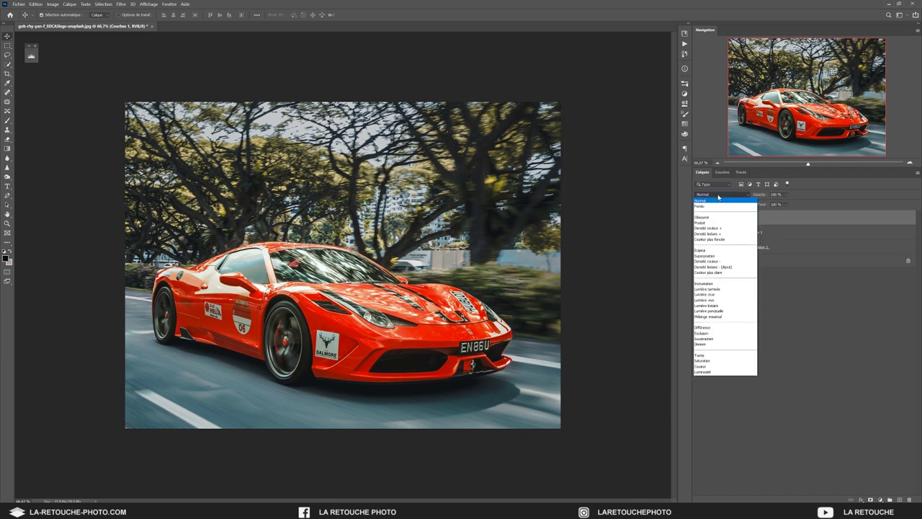
Step: Set Courbes 1 to Couleur blending; test Couleur on Balance des couleurs 1, keeping it Normal
click(712, 367)
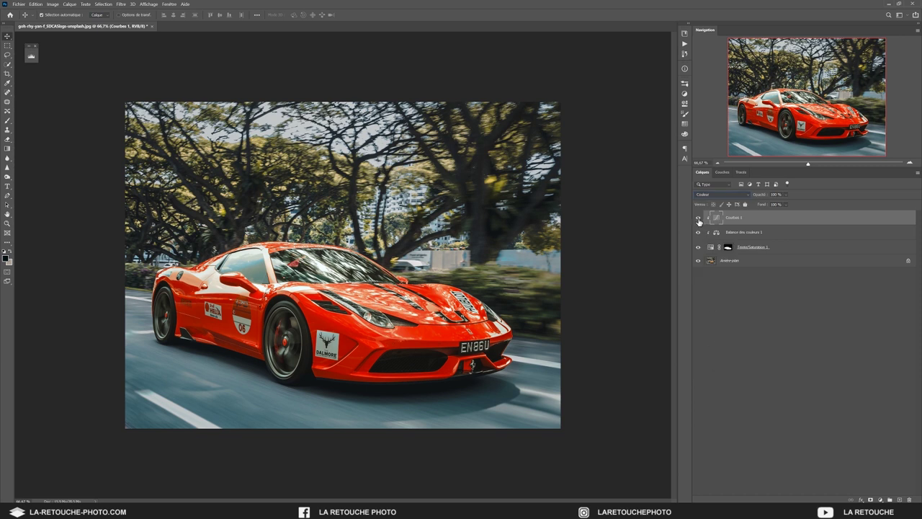
click(698, 218)
click(725, 234)
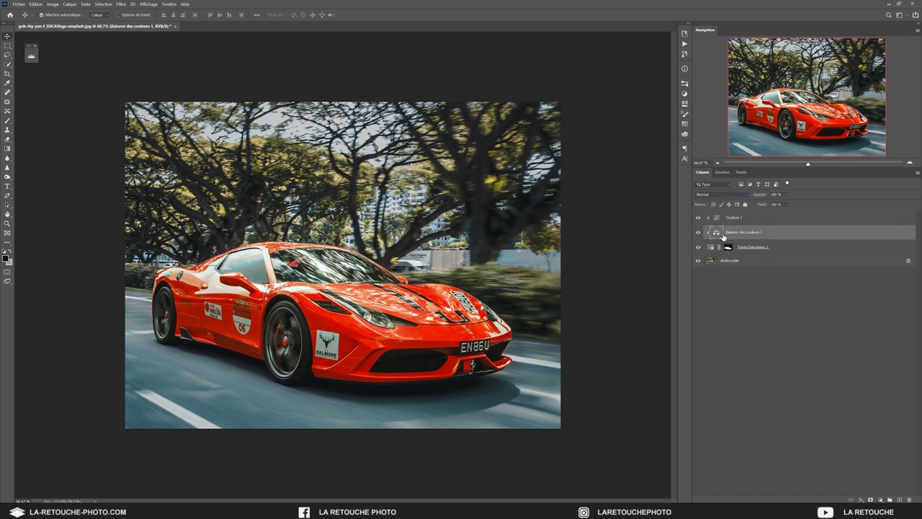
click(712, 196)
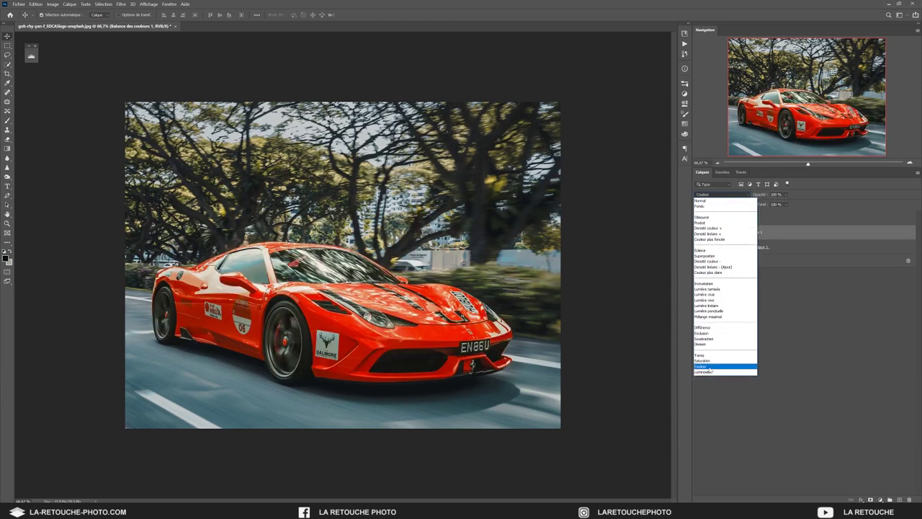
click(711, 367)
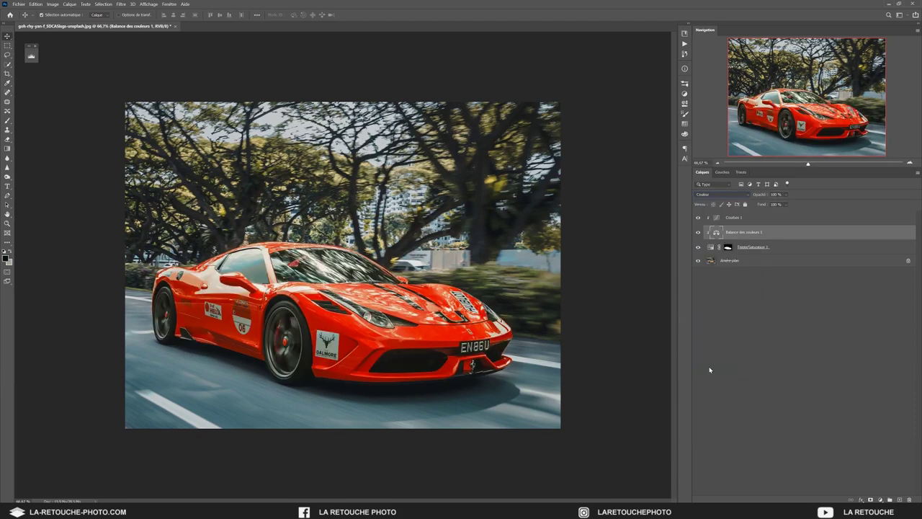
click(726, 195)
click(724, 201)
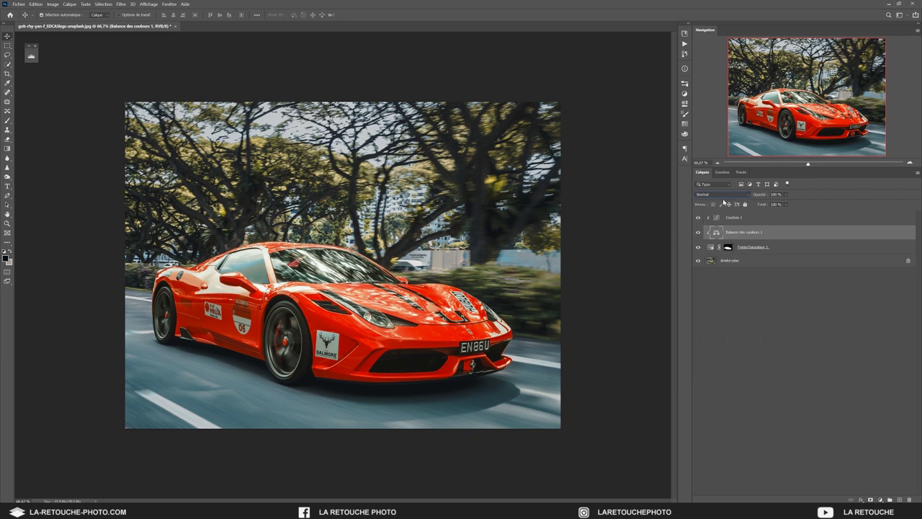
click(699, 232)
click(699, 233)
click(699, 234)
click(699, 234)
Step: Review the Courbes 1 green curve, then select all three adjustment layers together
double_click(715, 218)
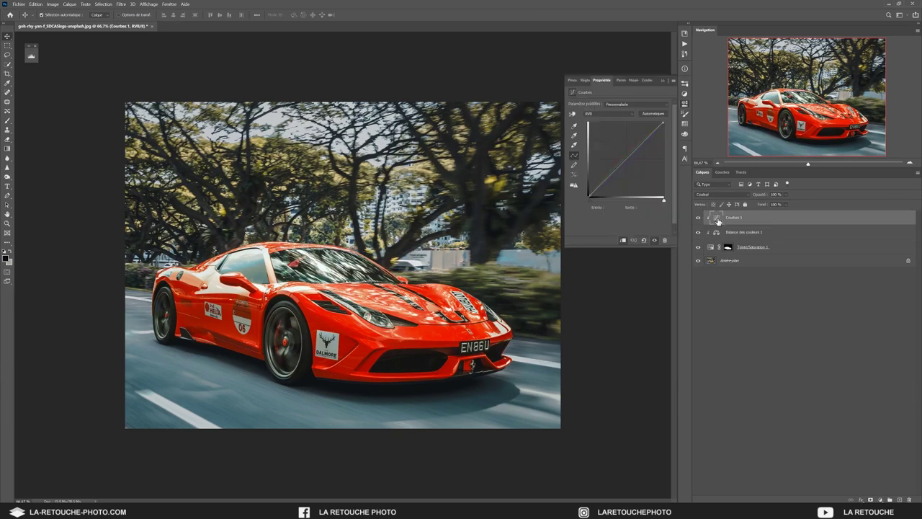
click(611, 130)
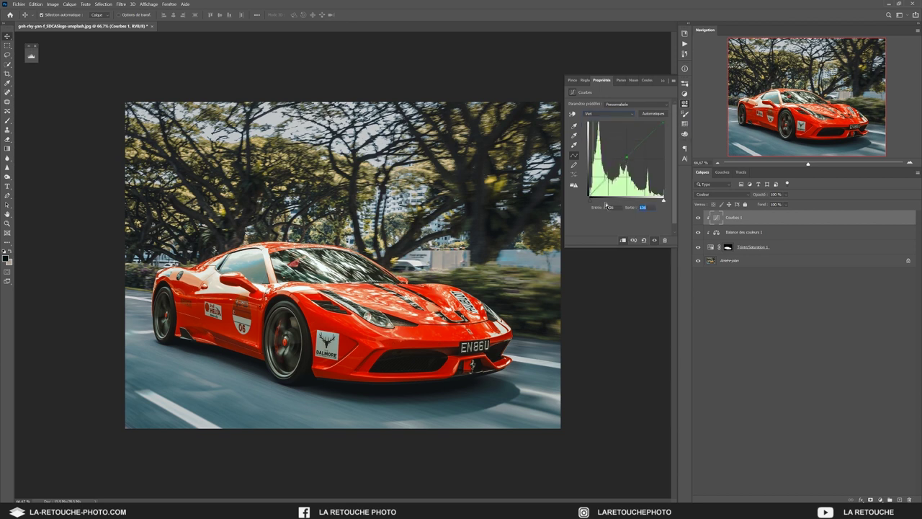
click(662, 82)
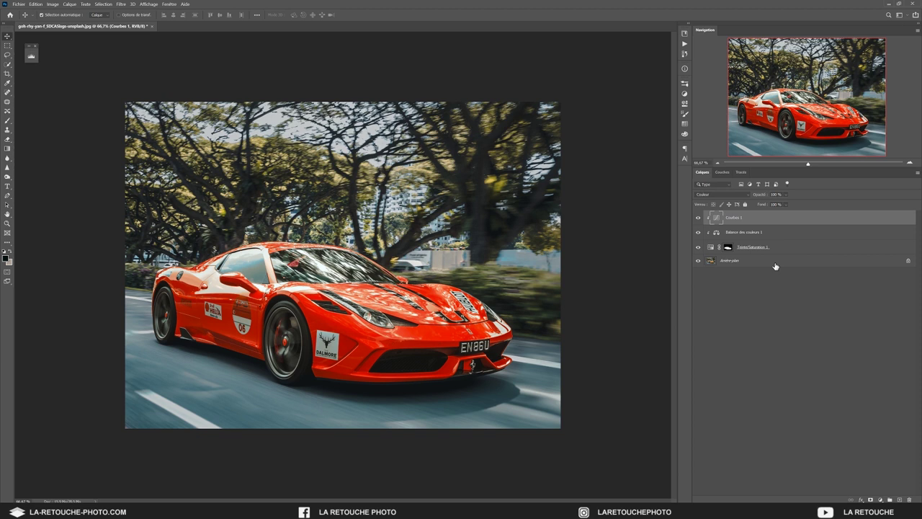
shift+click(779, 250)
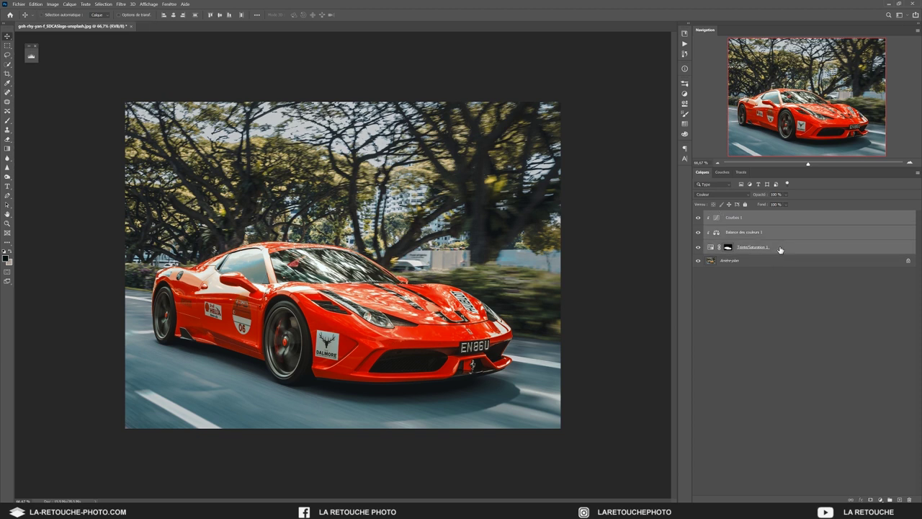
Step: Group the three adjustment layers as 'COLOR CAR', toggle its visibility to compare, and expand it
key(ctrl+g)
double_click(727, 216)
text(COLOR)
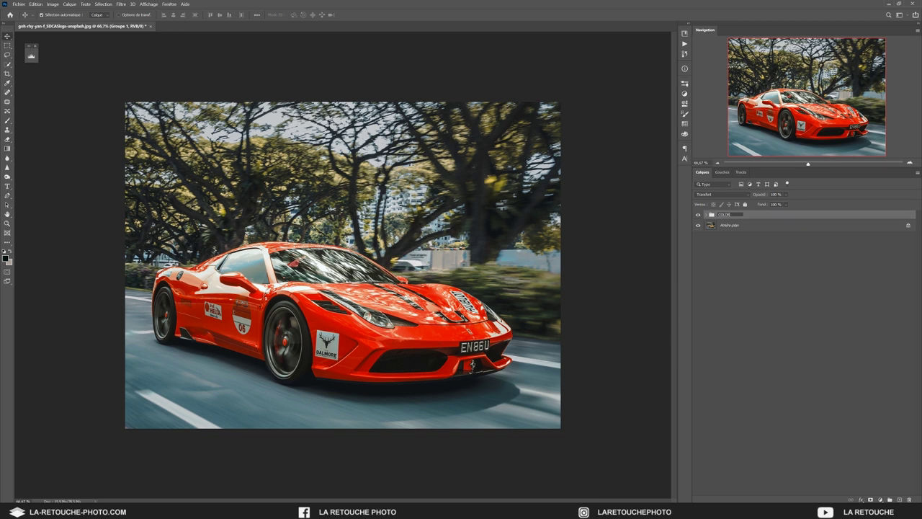
text( CAR)
key(Return)
click(698, 215)
click(698, 215)
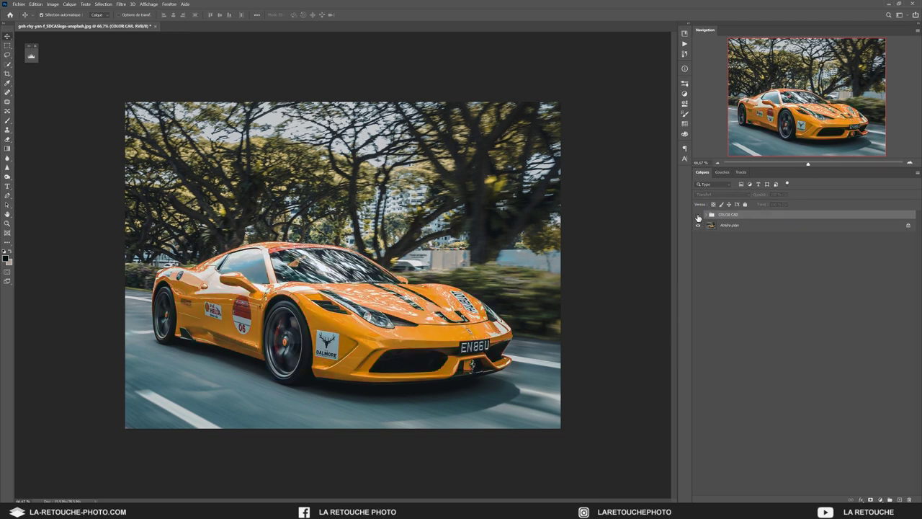
click(706, 215)
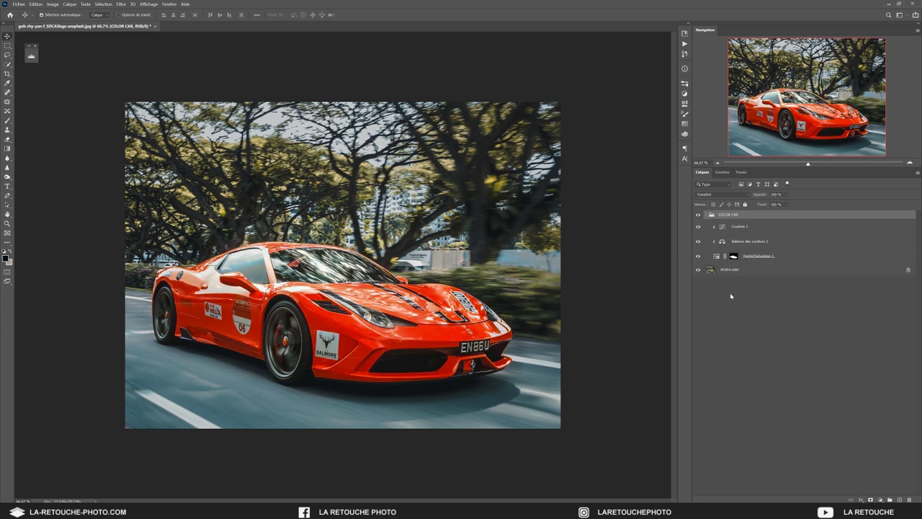
Step: In Teinte/Saturation 1, shift the Jaunes (yellows) hue, then turn on Coloriser
double_click(717, 257)
click(605, 114)
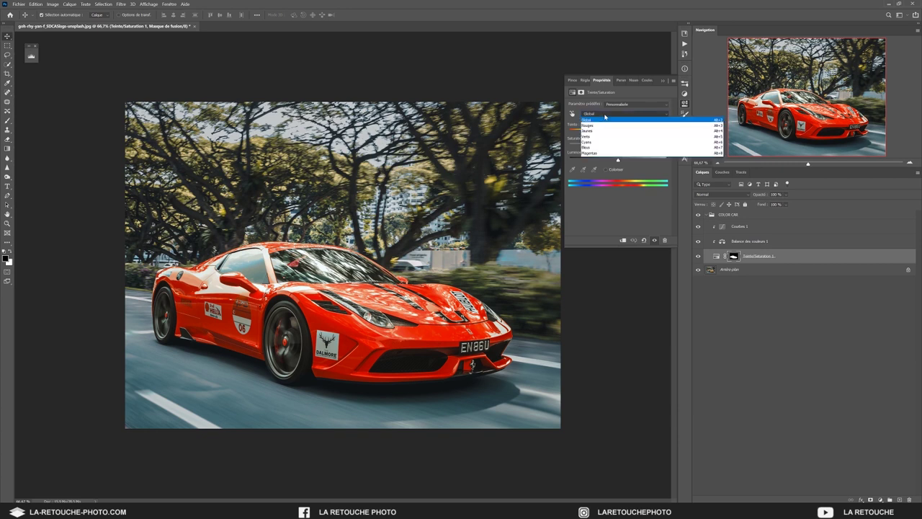
click(605, 130)
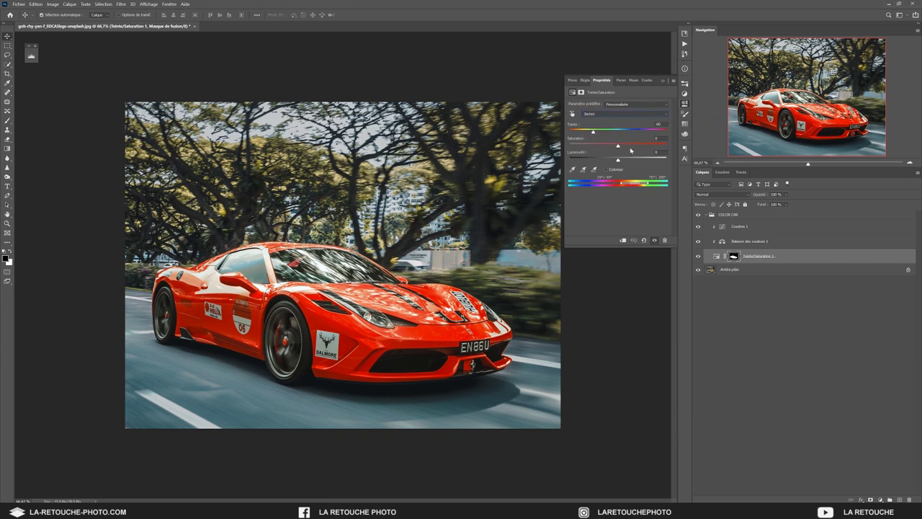
mouse_move(593, 132)
mouse_down()
mouse_move(678, 142)
mouse_move(557, 138)
mouse_move(581, 144)
mouse_up()
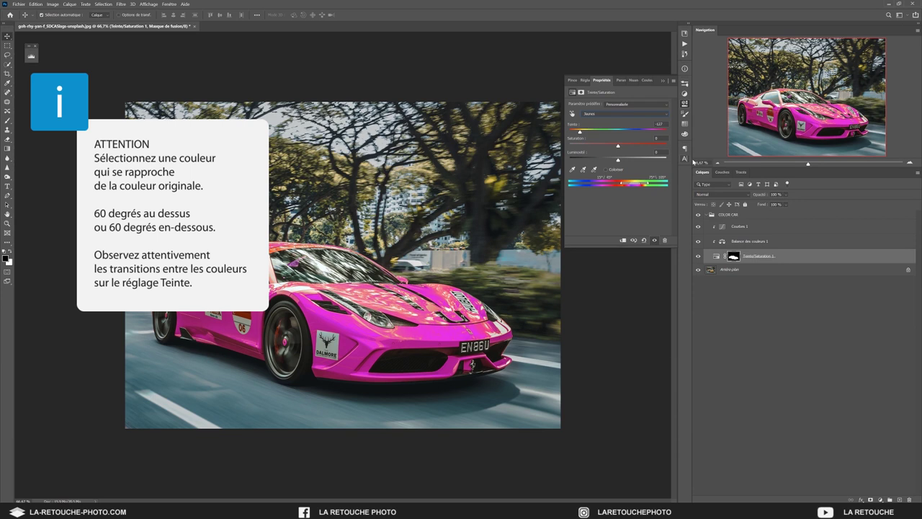
click(605, 169)
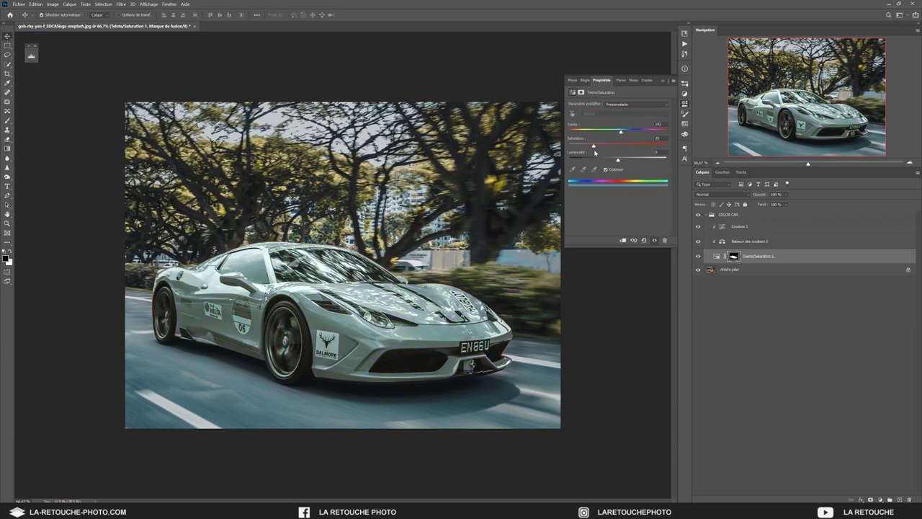
Step: Boost the Coloriser saturation and lower the Teinte hue until the car is bright yellow
drag(611, 146, 652, 146)
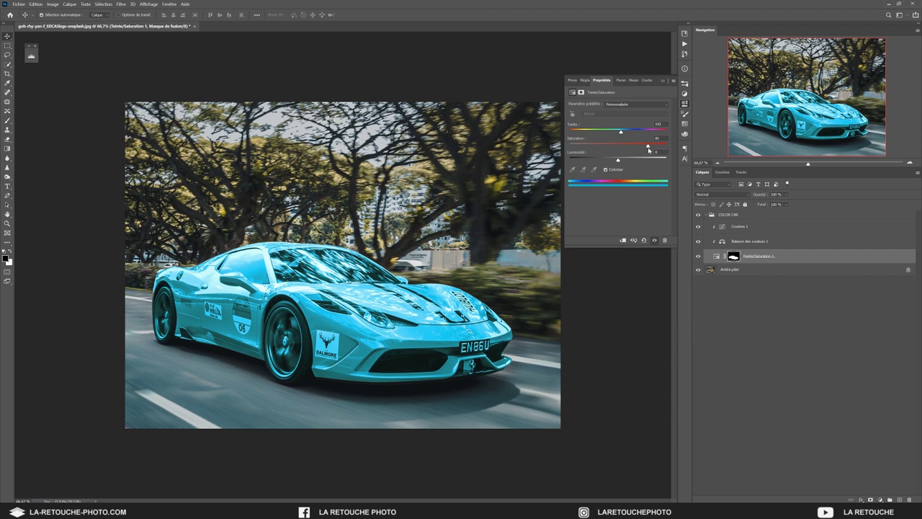
drag(621, 132, 587, 133)
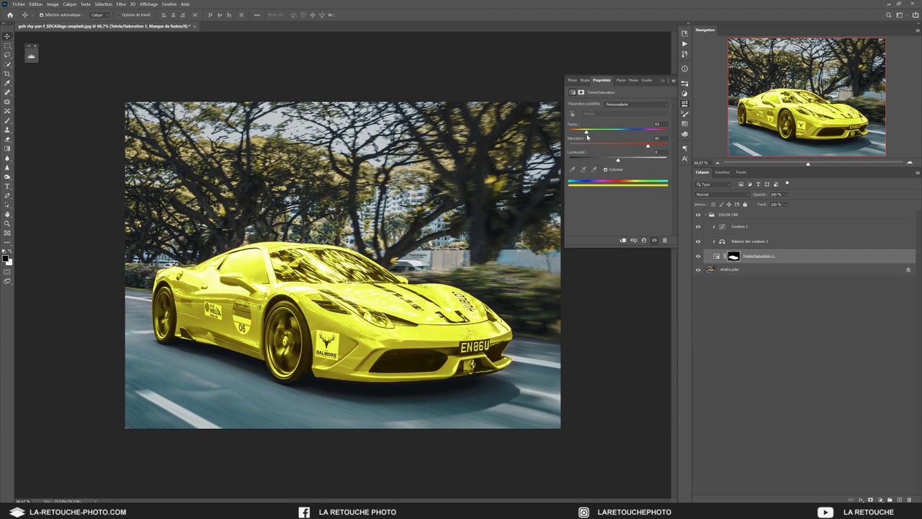